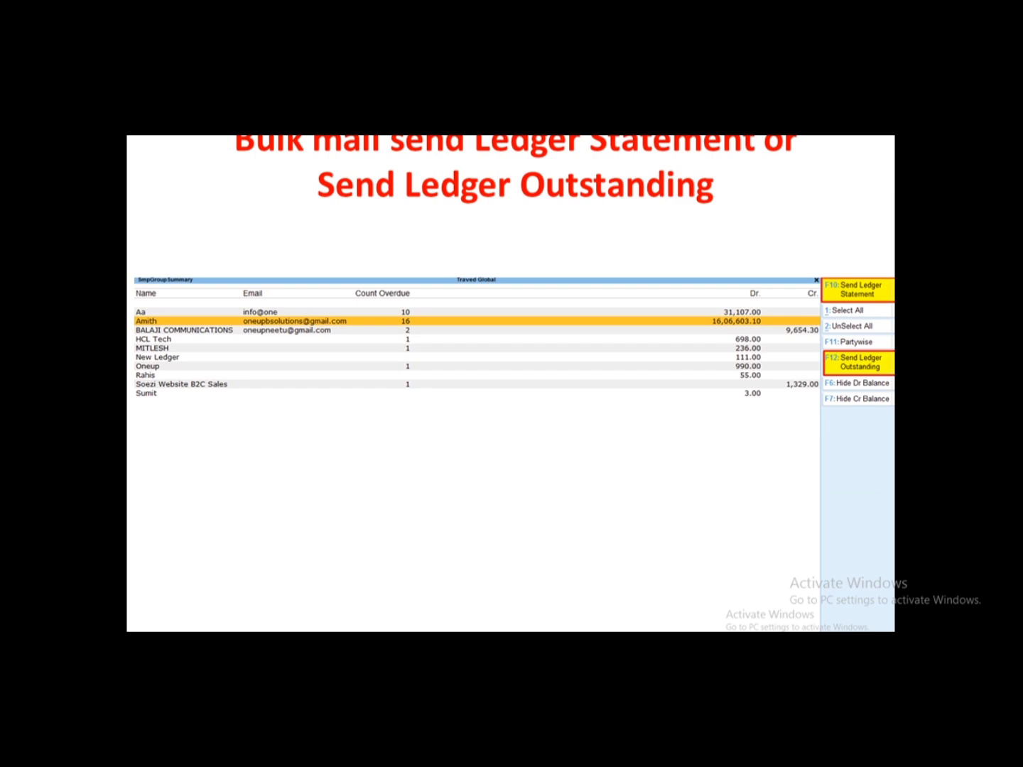
Step: Switch to TallyPrime and open the first October 2025 sales voucher from the Statistics report for alteration
key(alt+Tab)
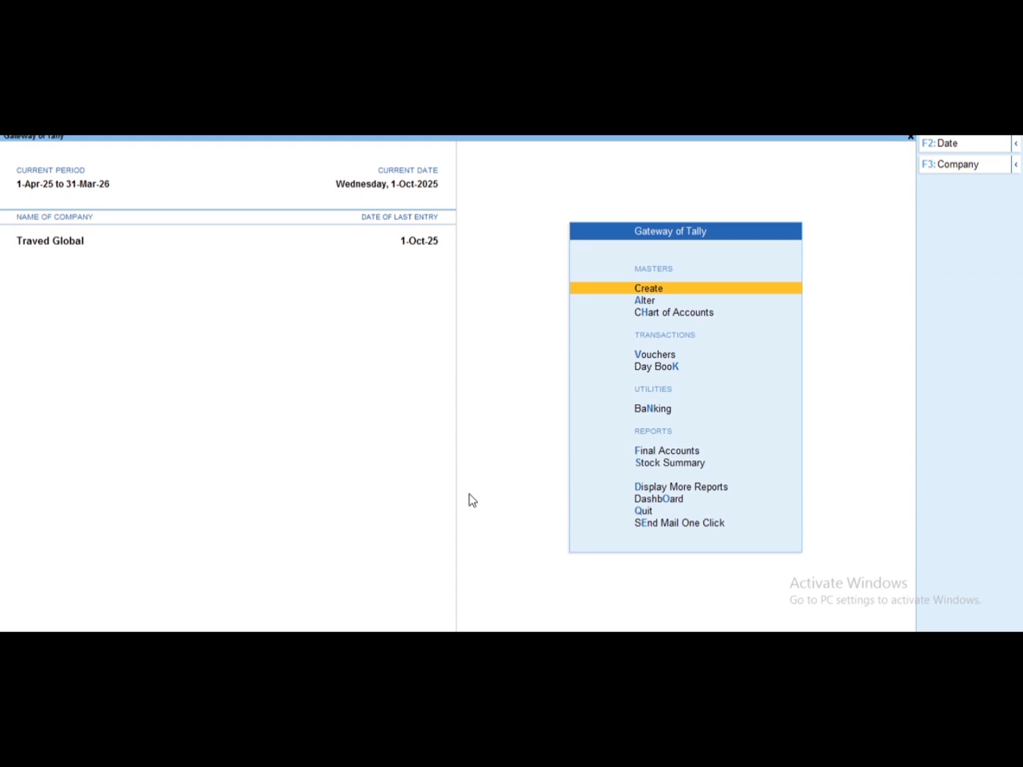
key(d)
key(s)
key(s)
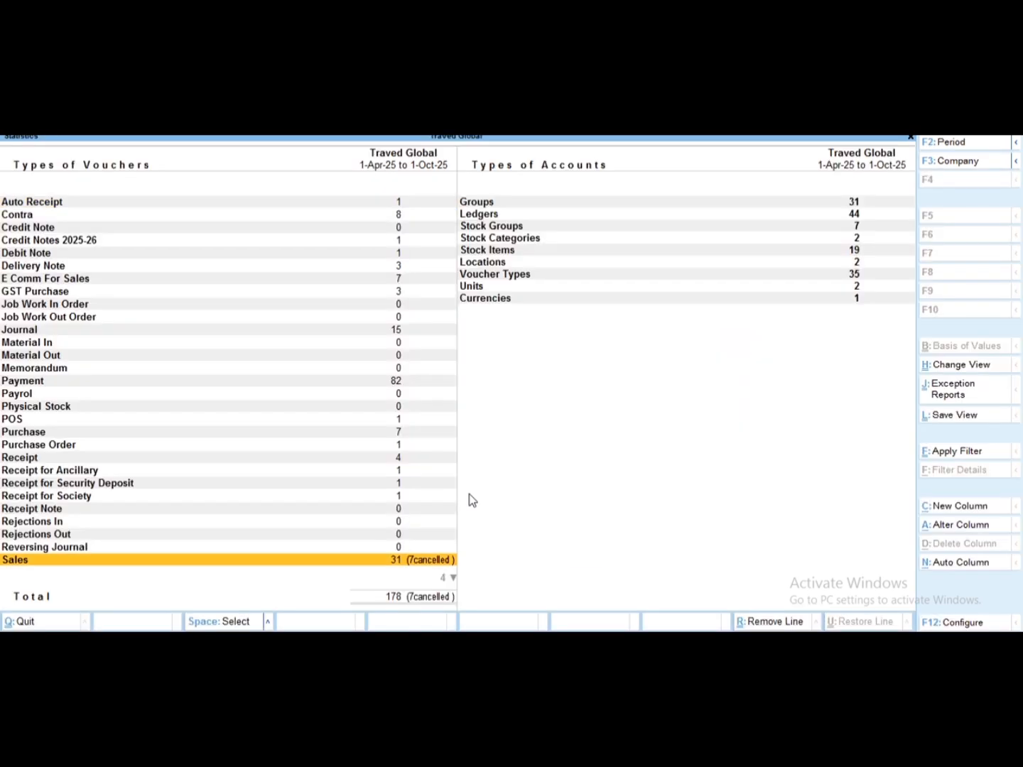
key(Return)
key(Return)
key(Return)
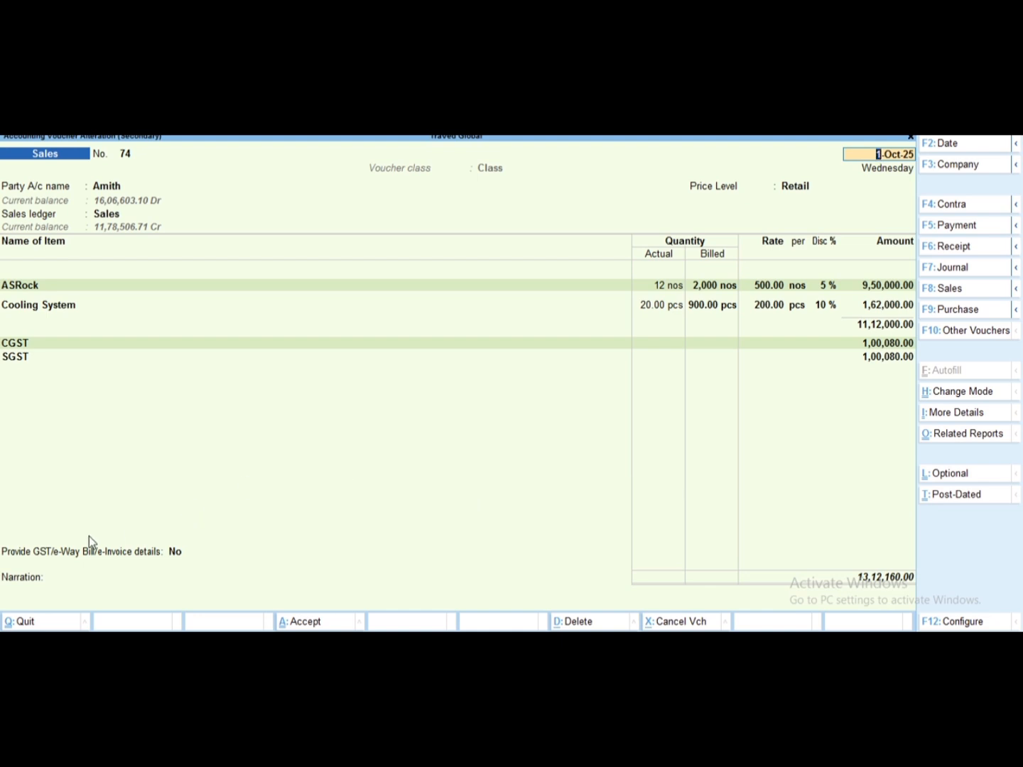
Step: Accept the sales voucher with a blank narration and decline sending its details for e-Invoice and e-Way Bill generation
click(25, 599)
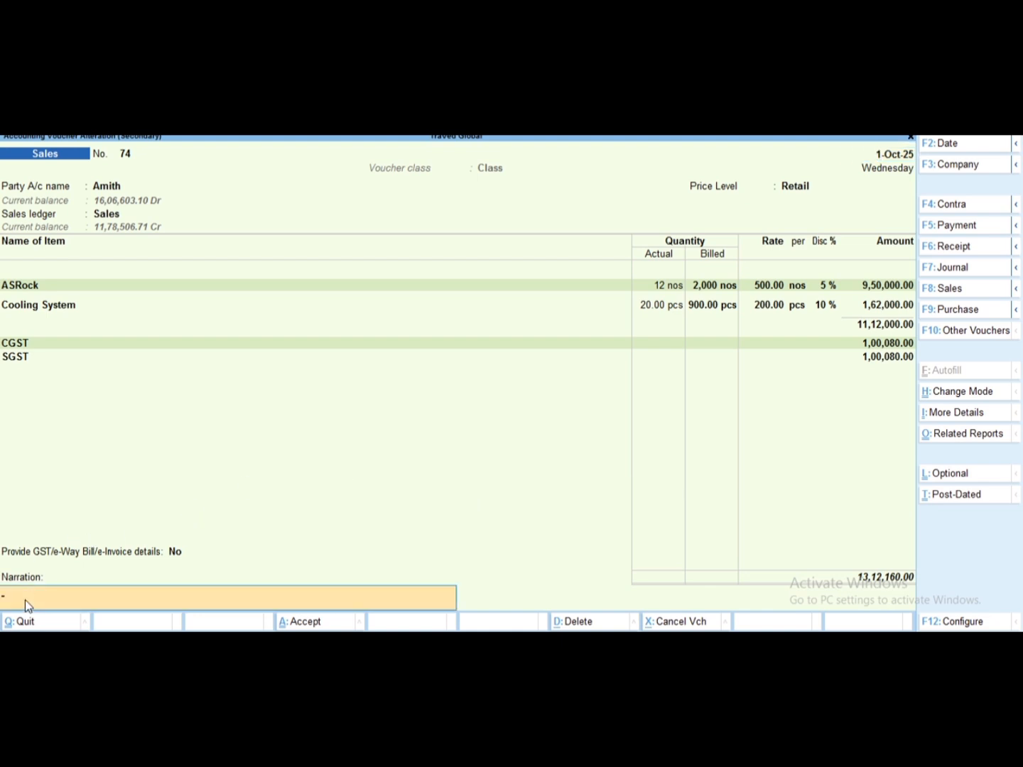
key(Return)
key(Return)
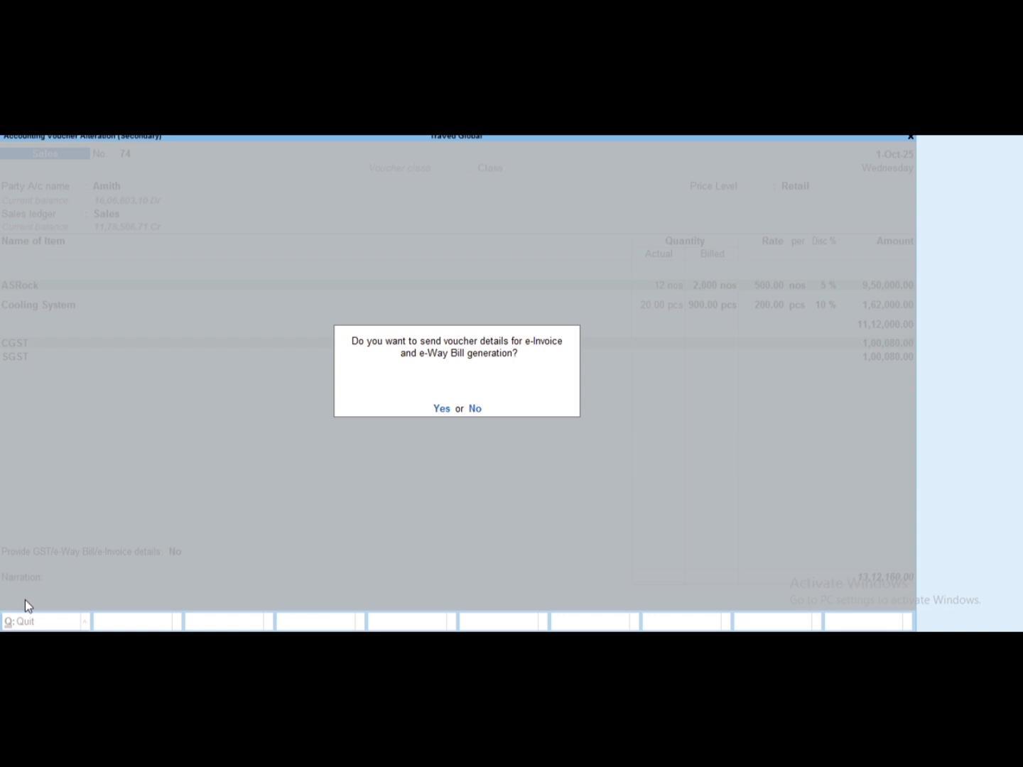
key(n)
key(p)
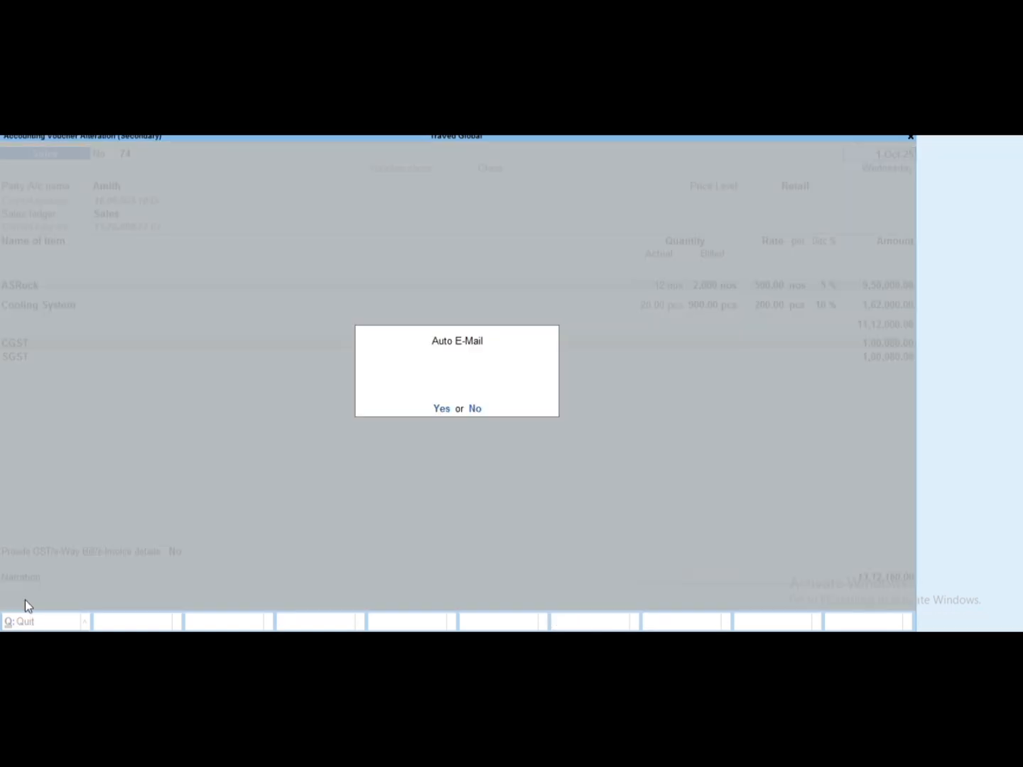
Step: Confirm Auto E-Mail and send the voucher with the subject INVOICE, no message and the stored e-mail login
key(y)
key(Return)
key(Return)
key(Return)
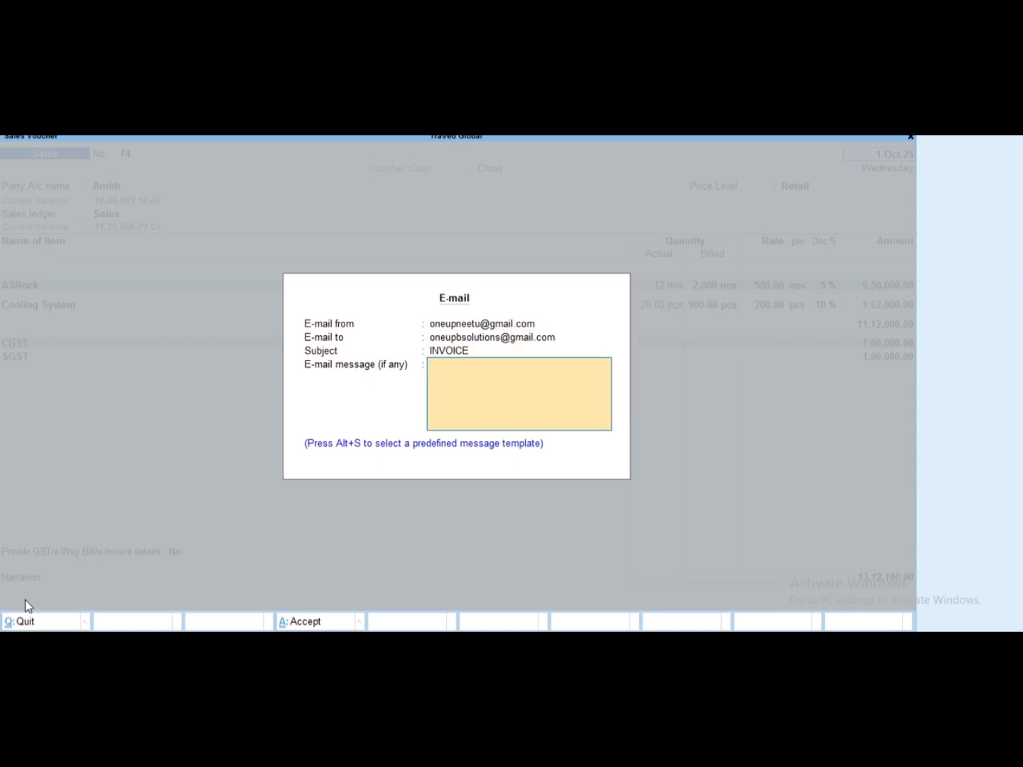
key(Return)
key(Return)
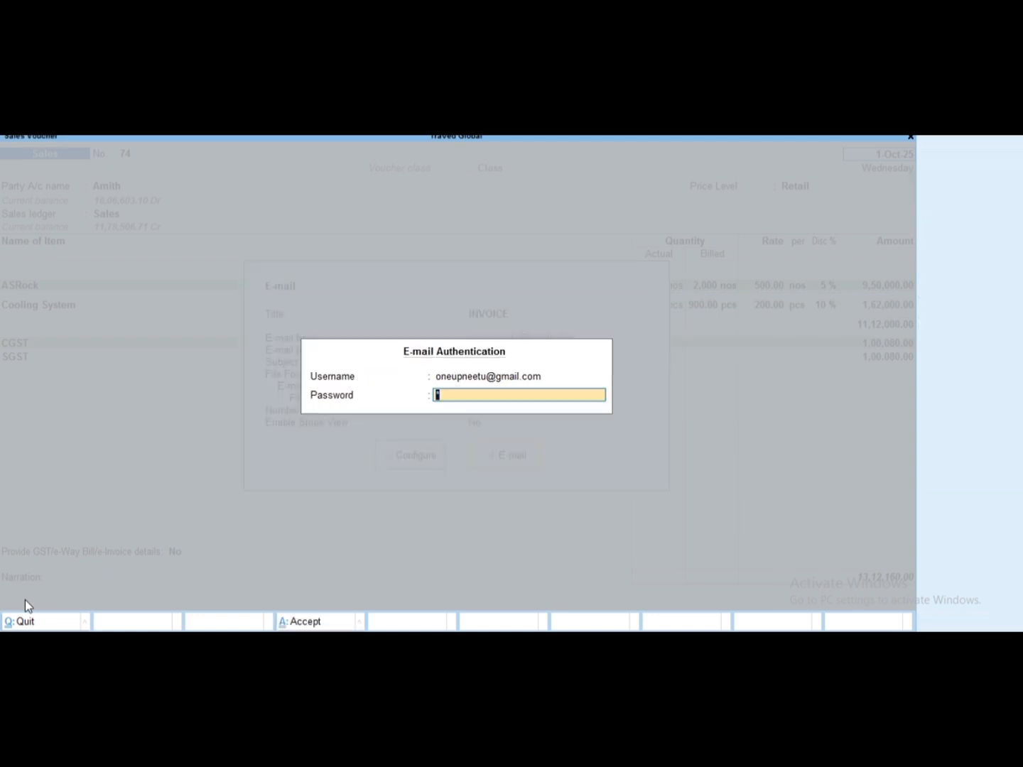
key(Return)
key(Return)
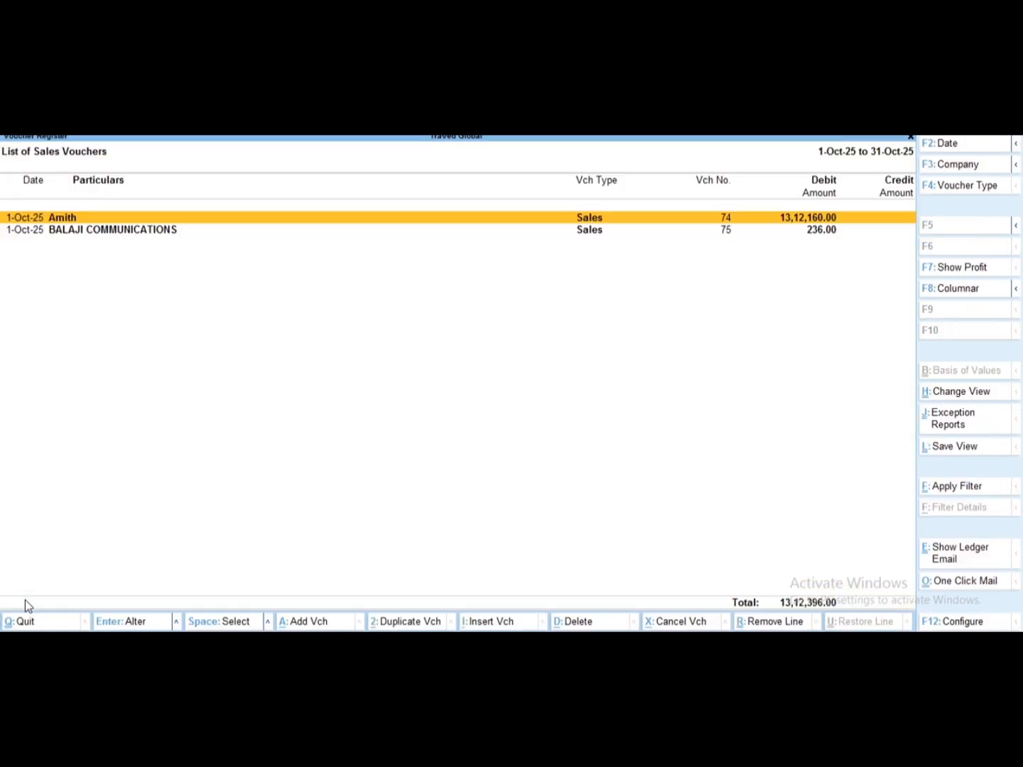
key(Escape)
key(Escape)
key(Escape)
key(Escape)
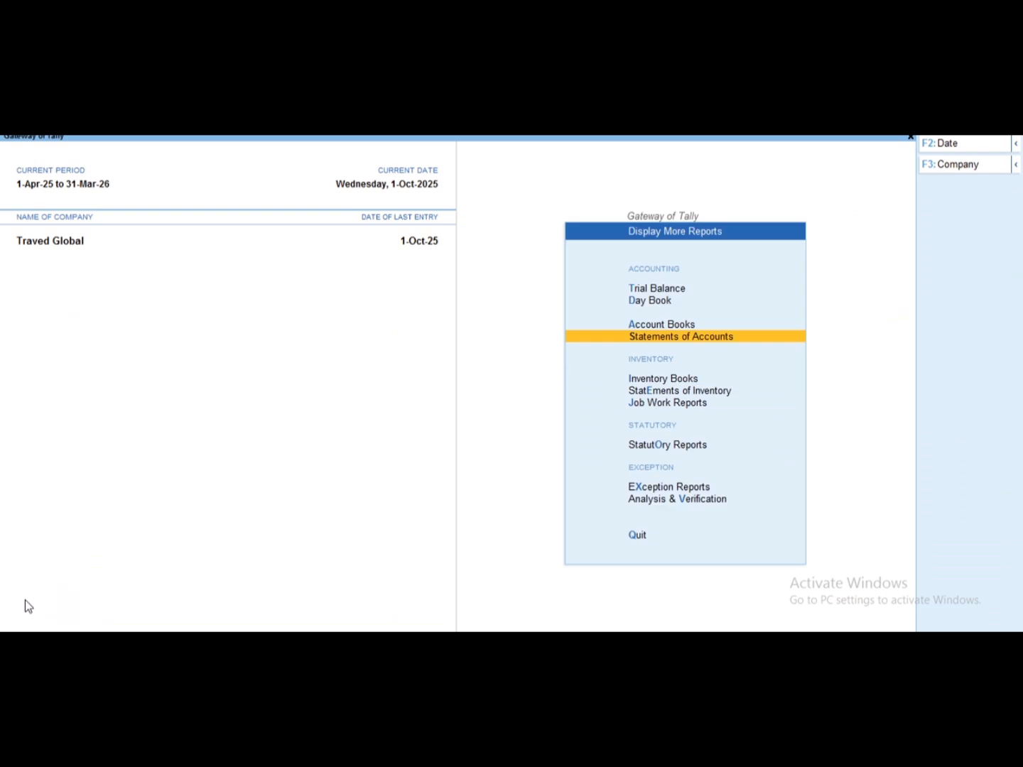
key(Up)
key(Return)
key(Down)
key(Return)
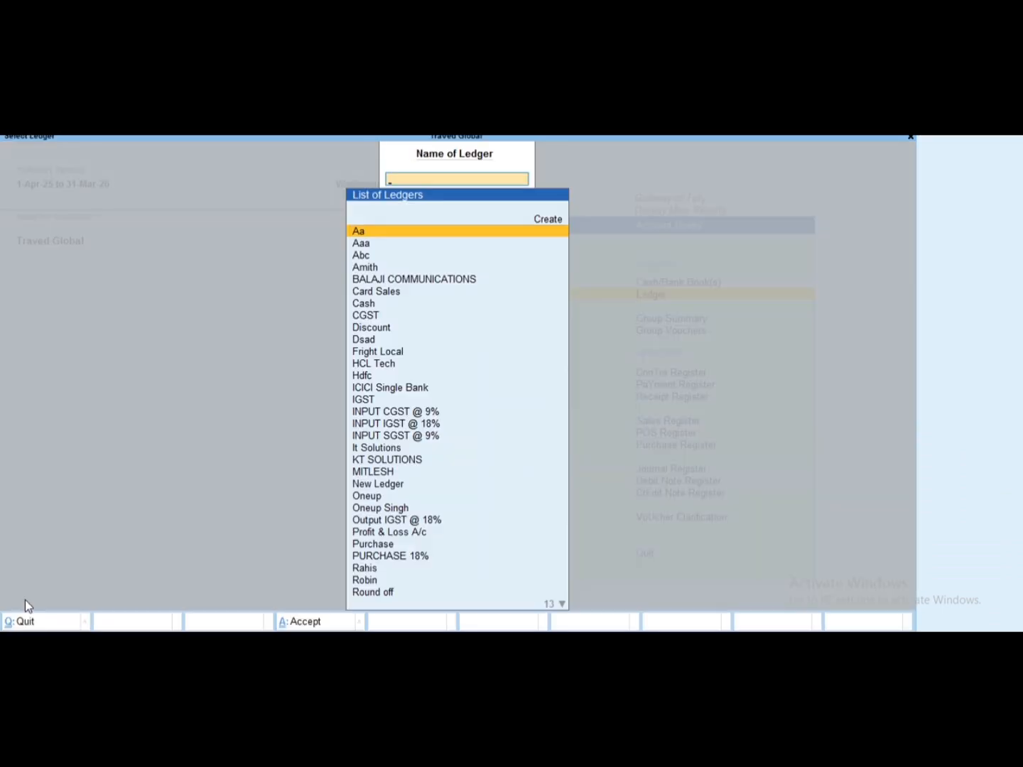
key(Escape)
key(Escape)
key(Escape)
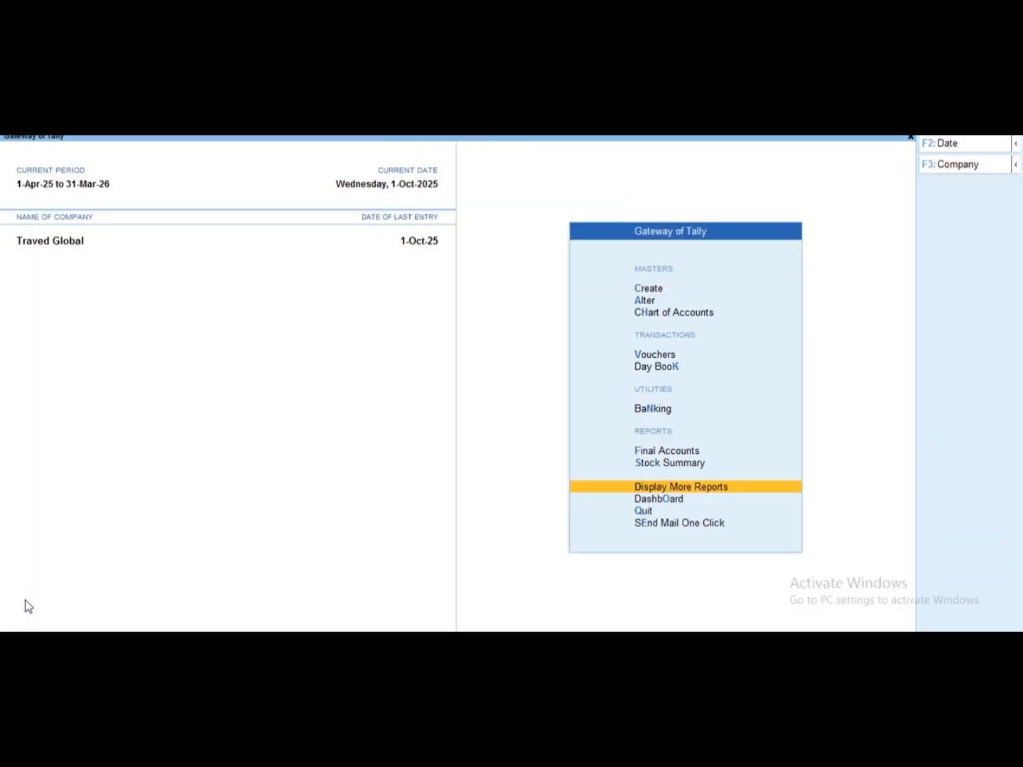
Step: Open the October 2025 sales voucher list from Statistics and show the ledger e-mail columns
key(d)
key(s)
key(s)
key(Return)
key(Return)
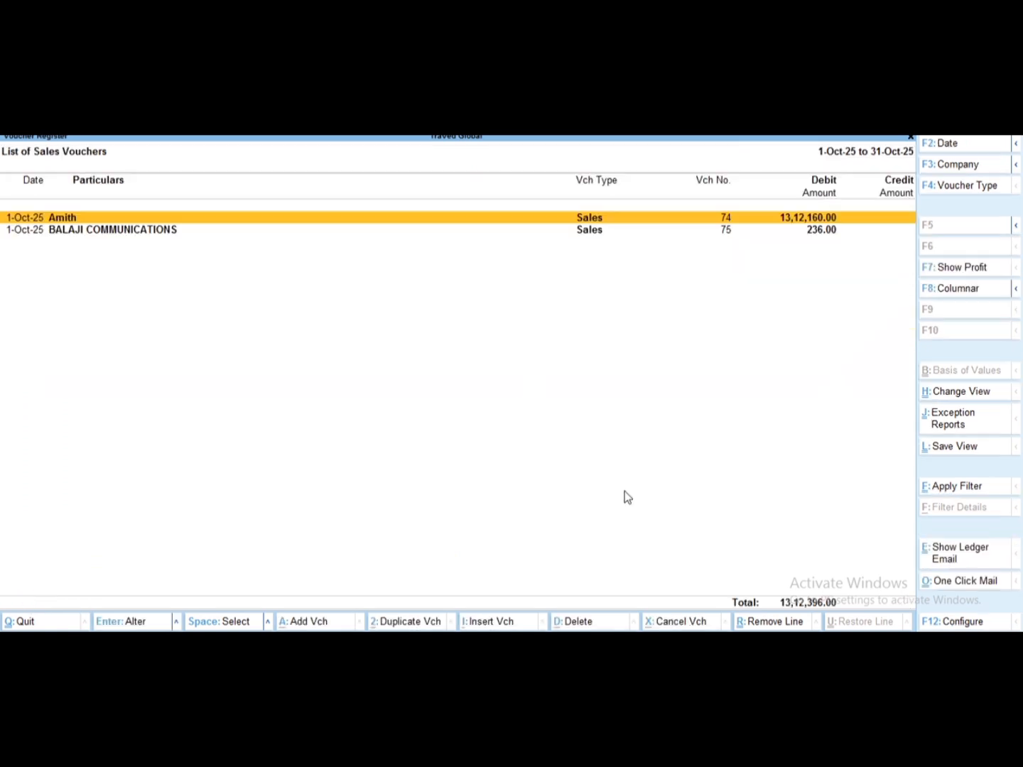
click(970, 554)
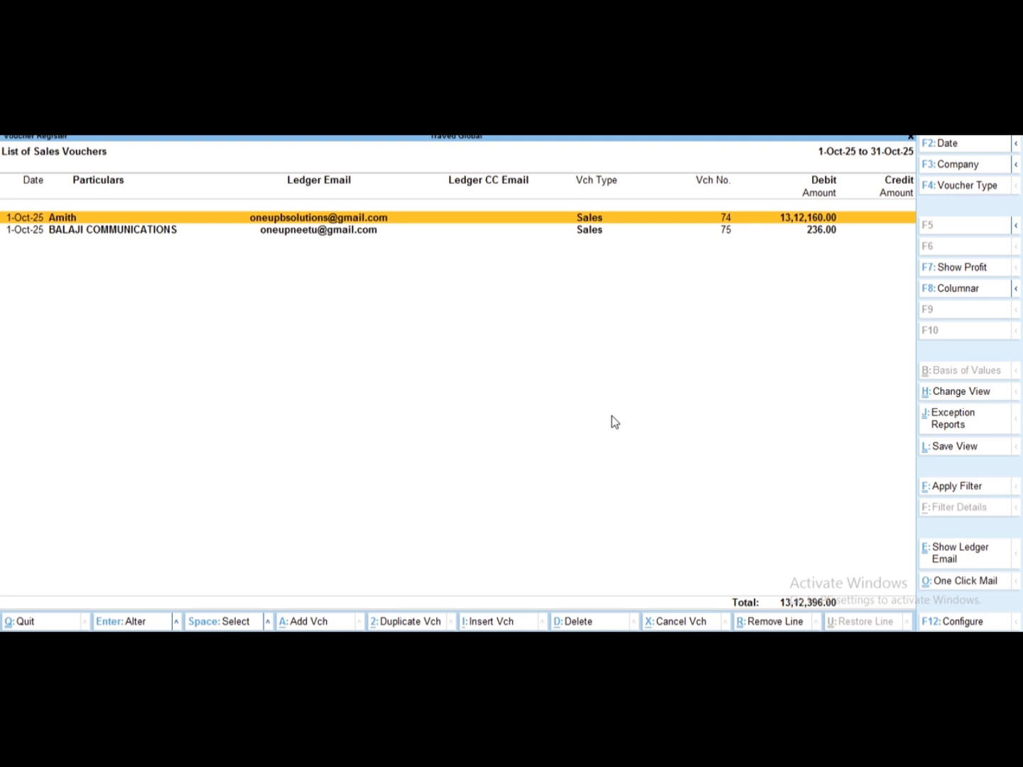
Step: Select both sales vouchers dated 1-Oct-25 and e-mail them to their parties with One Click Mail
key(Down)
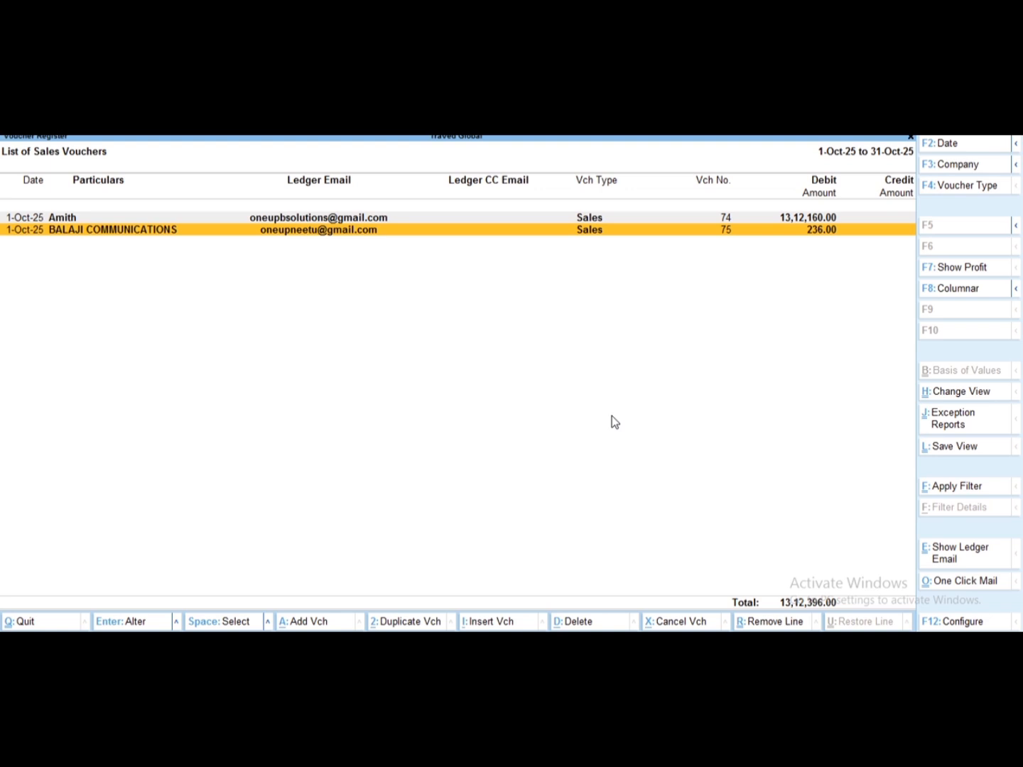
key(Up)
key(space)
key(Down)
key(space)
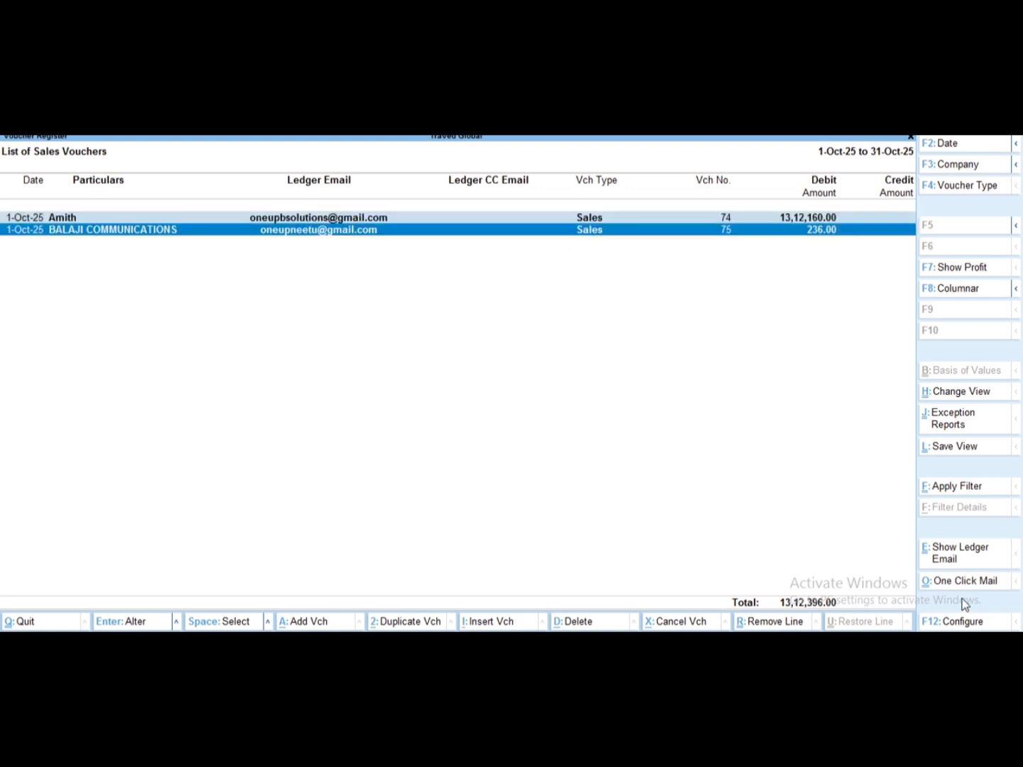
click(961, 581)
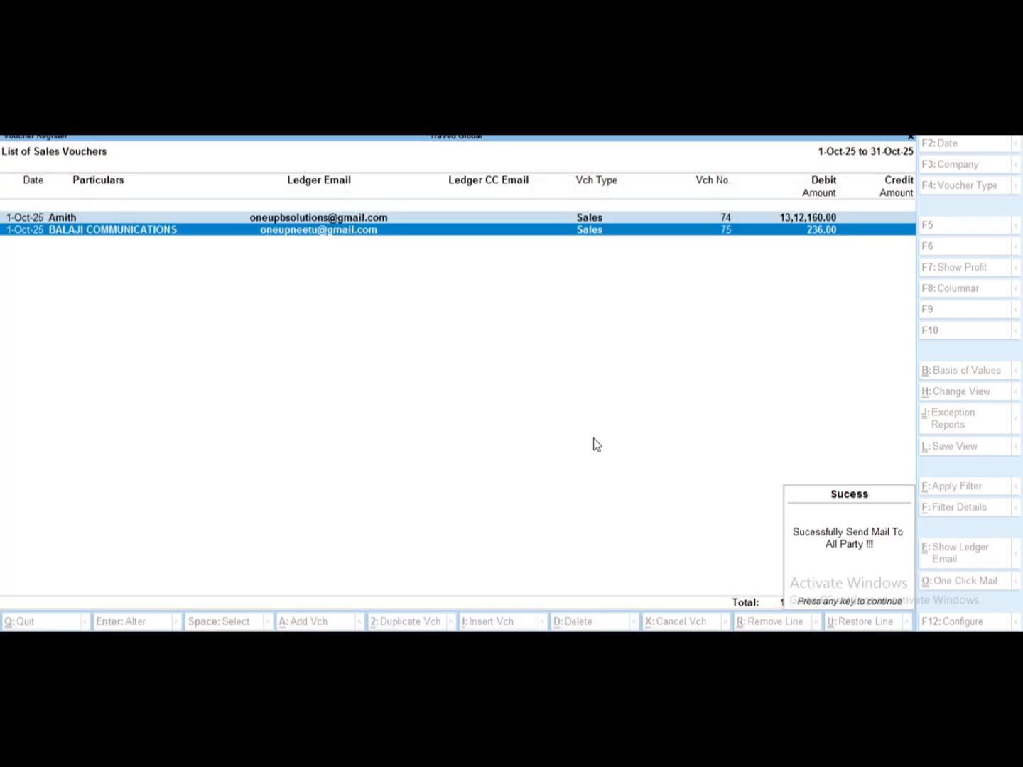
key(Return)
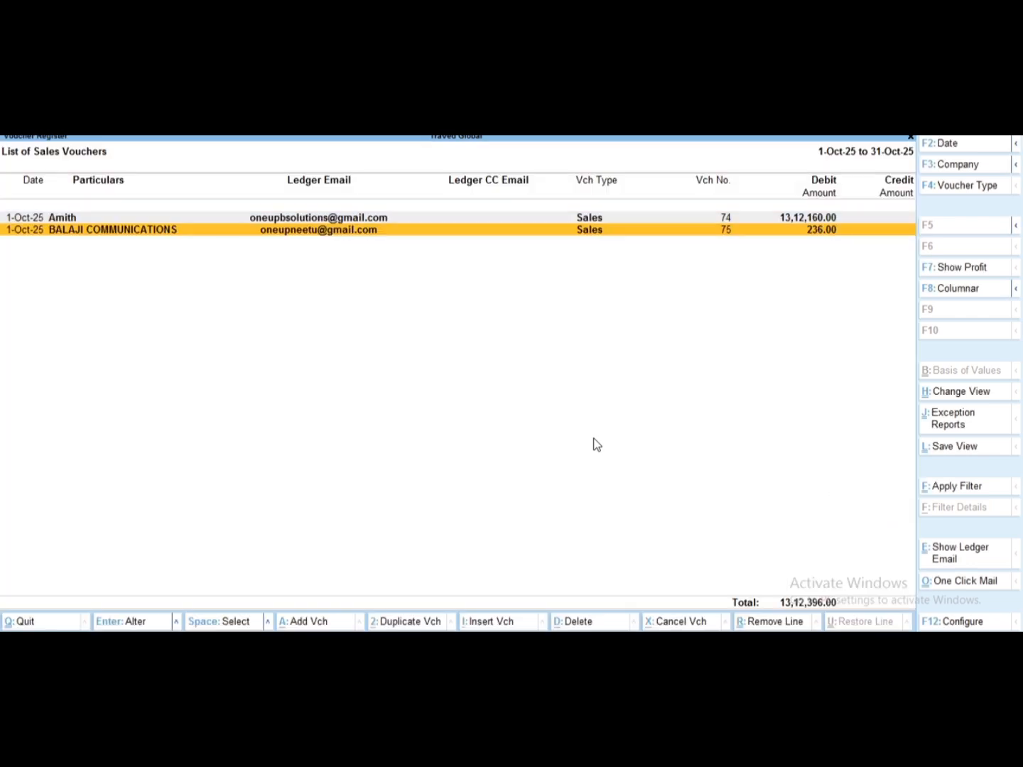
Step: Leave the voucher list and open the ledger vouchers of the party from the first October sales voucher
key(Escape)
key(Escape)
key(Escape)
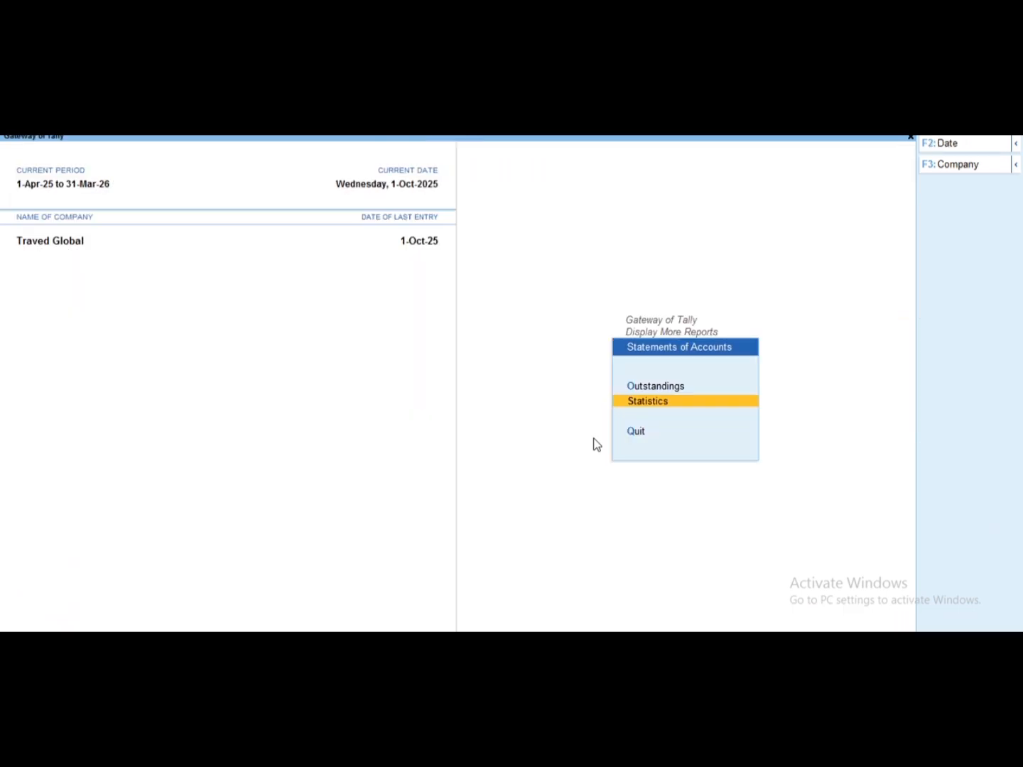
key(Escape)
key(Up)
key(Return)
key(Down)
key(Return)
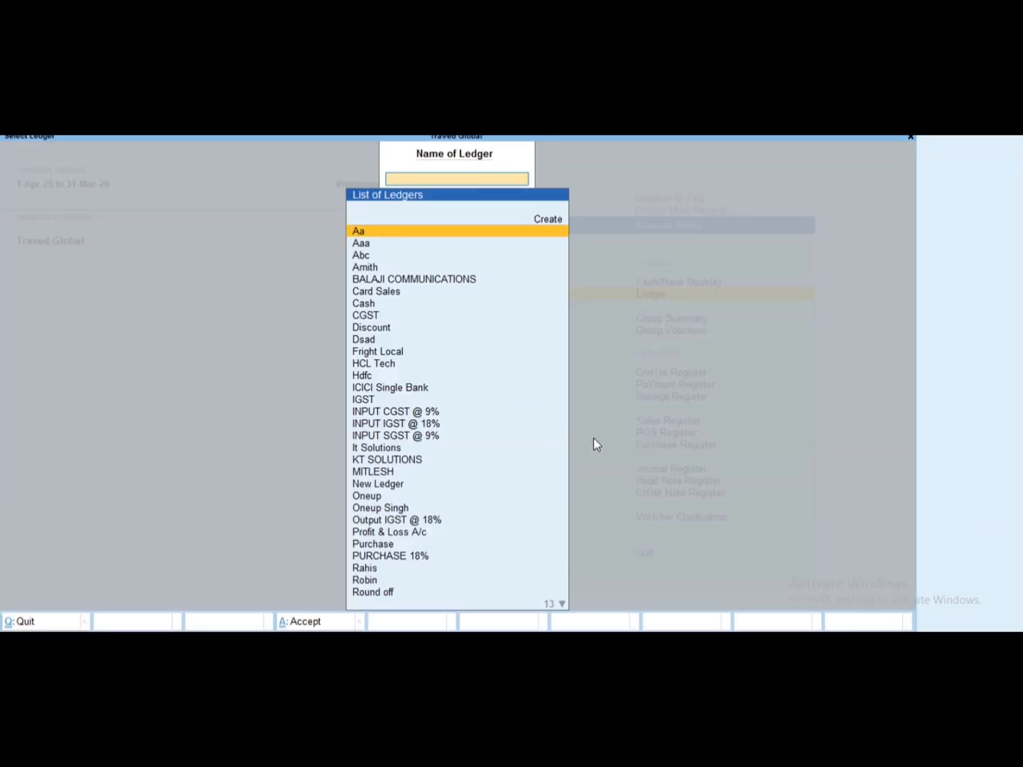
text(am)
key(Return)
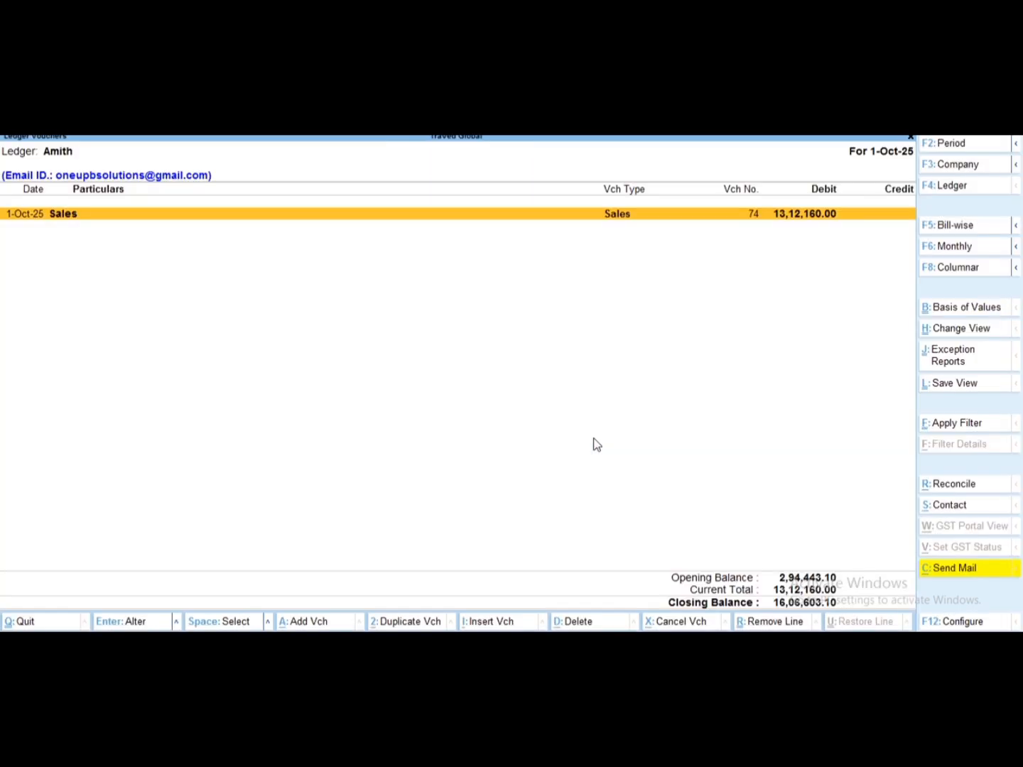
Step: Set the ledger report period to 1-Apr-25 to 1-Oct-25
key(alt+F2)
key(space)
key(Return)
key(space)
key(Return)
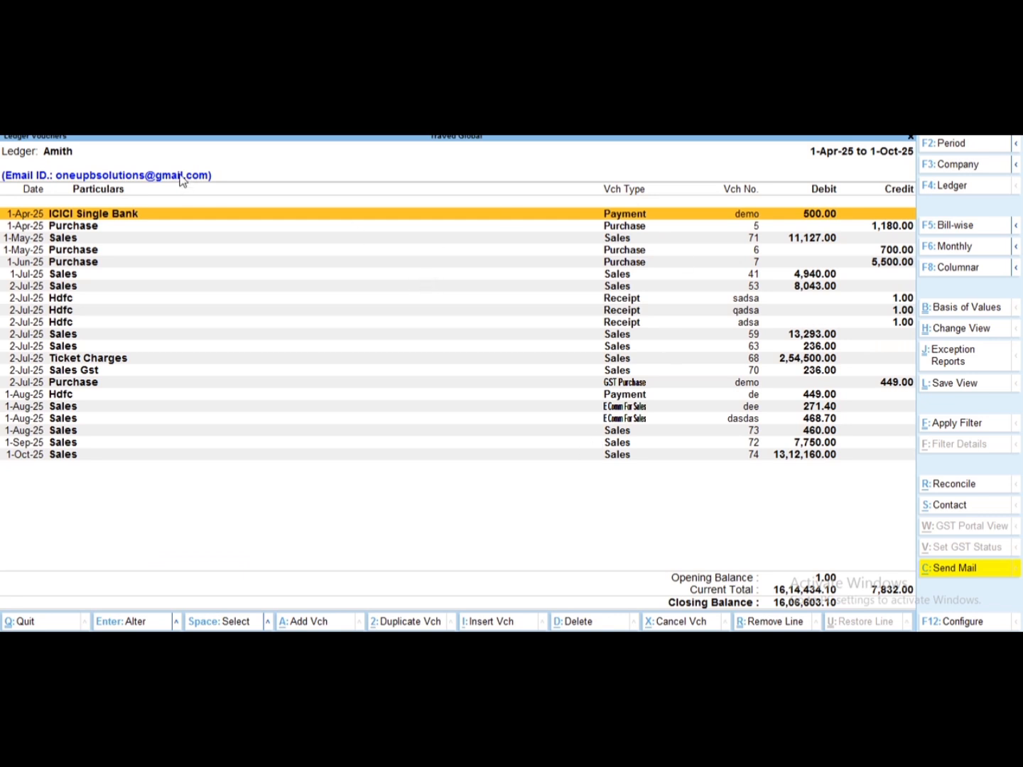
Step: Select the 1-May-25 sales voucher and the four consecutive 2-Jul-25 sales vouchers below the receipts, including Ticket Charges and Sales Gst
key(Down)
key(Down)
key(space)
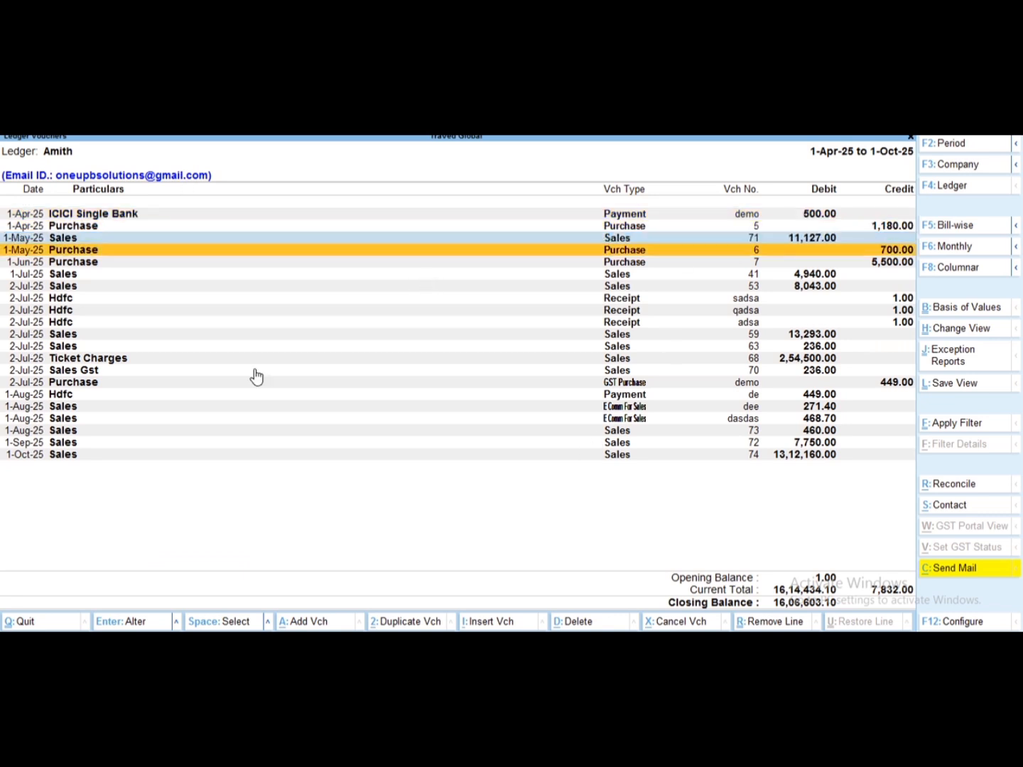
key(Down)
key(Down)
key(Down)
key(Down)
key(Down)
key(Down)
key(Down)
key(space)
key(space)
key(space)
key(Up)
key(Up)
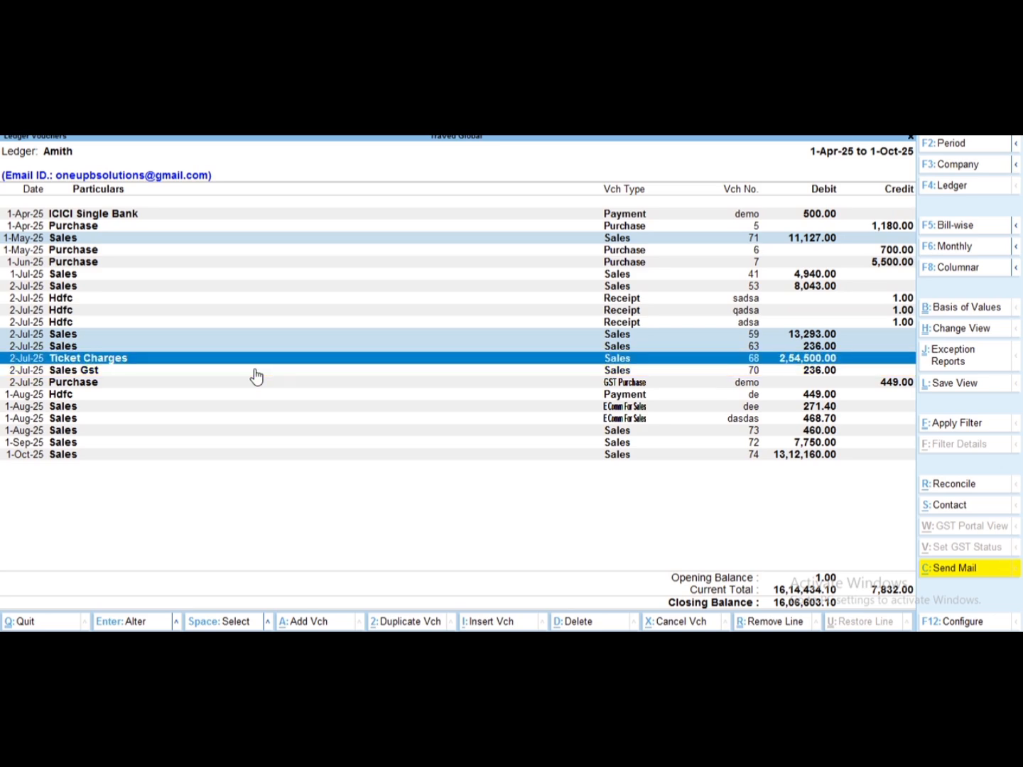
key(Down)
key(Down)
key(space)
Step: Add the last three Sales-type vouchers, dated 1-Aug-25, 1-Sep-25 and 1-Oct-25, to the selection
key(Up)
key(Up)
key(Up)
key(Down)
key(Down)
key(Down)
key(Down)
key(Down)
key(Down)
key(Down)
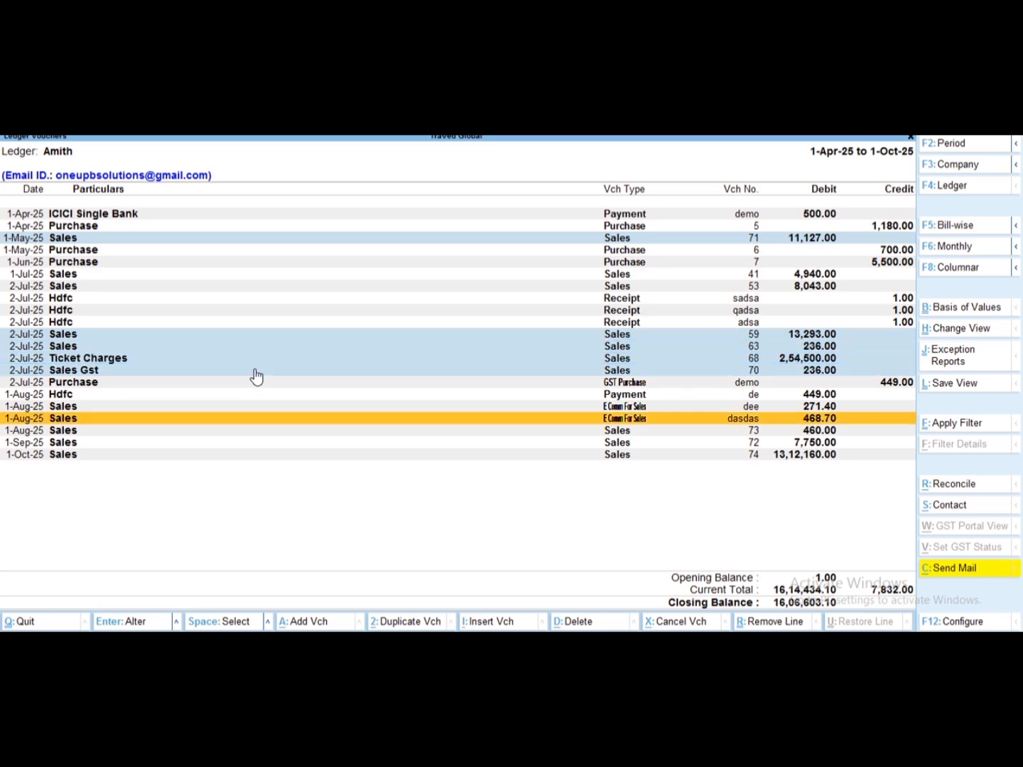
key(space)
key(space)
Step: E-mail all the selected sales vouchers to the ledger's party with Send Mail
key(Up)
key(Up)
key(Up)
key(Up)
key(Up)
key(Up)
key(Up)
key(Up)
key(Up)
key(Up)
key(Up)
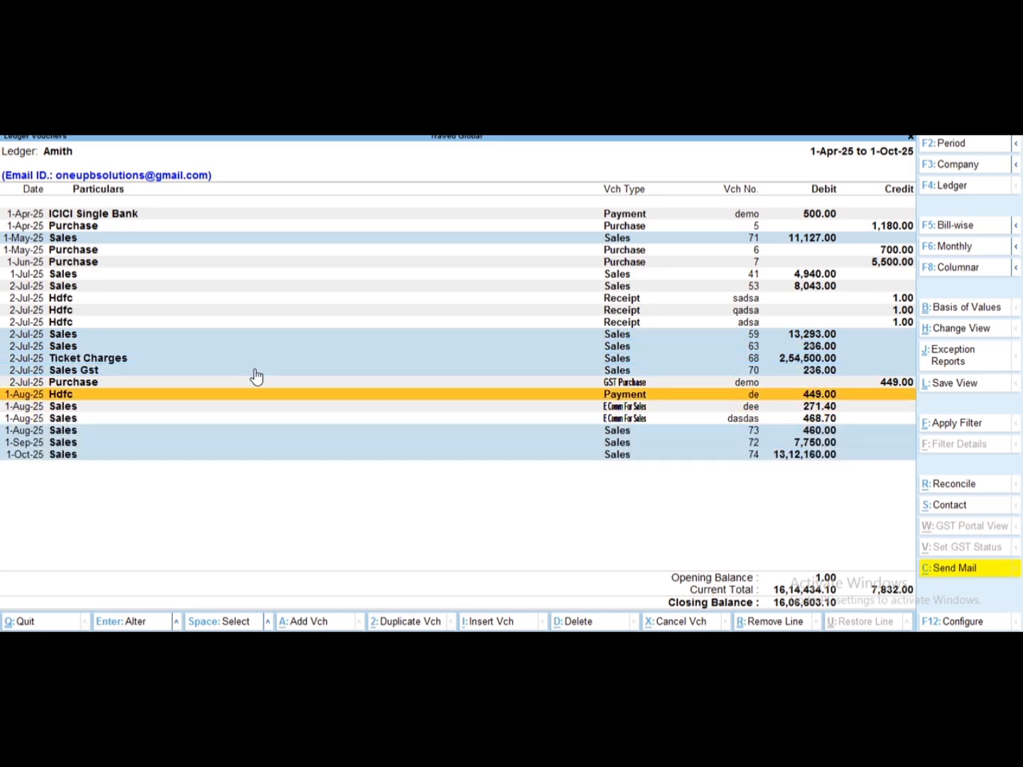
key(Up)
key(Up)
key(Up)
key(Up)
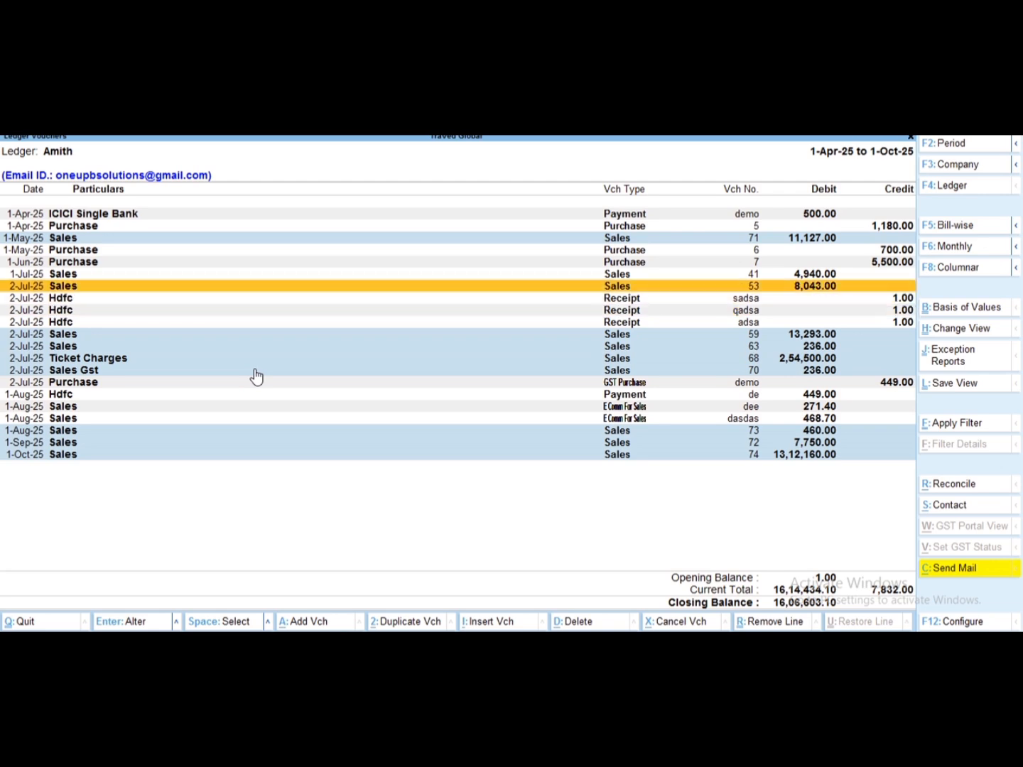
click(959, 572)
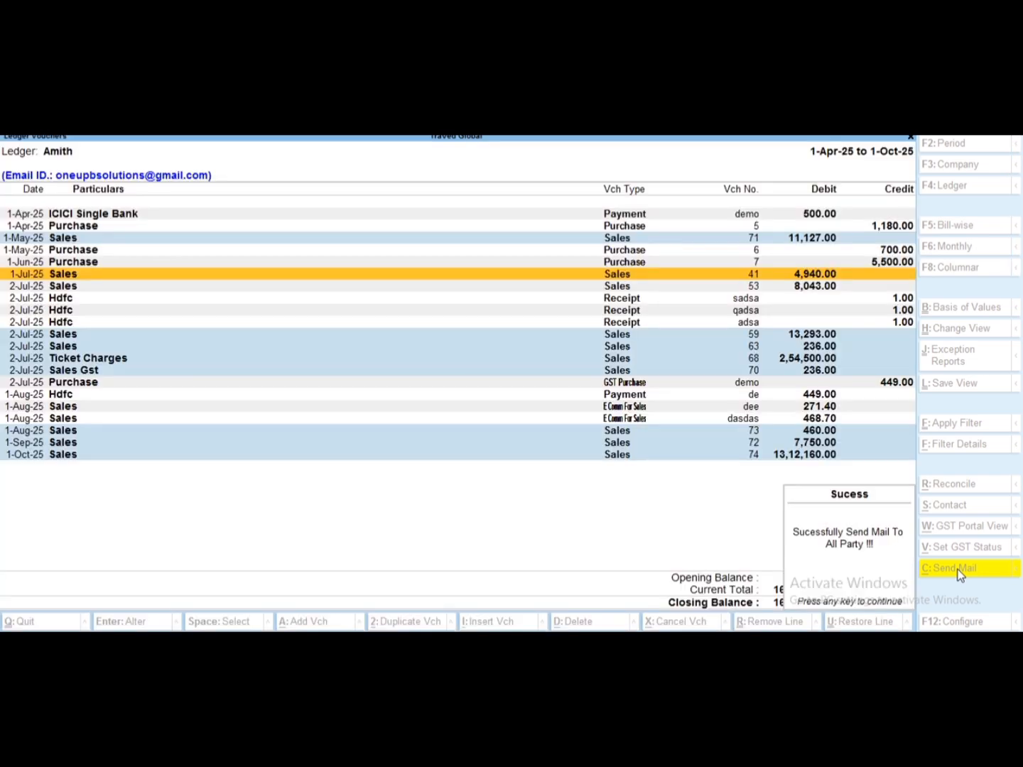
key(Return)
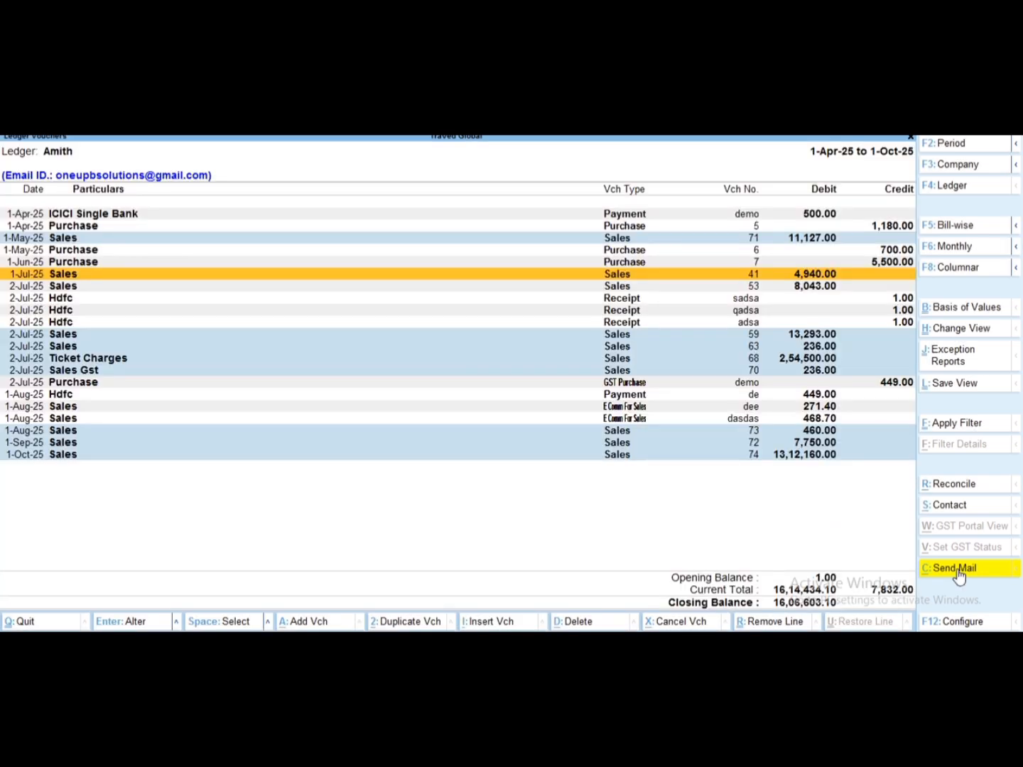
Step: Return to the Gateway of Tally and open Send Mail One Click for the group holding the customer ledgers
key(Escape)
key(Escape)
key(Escape)
key(Escape)
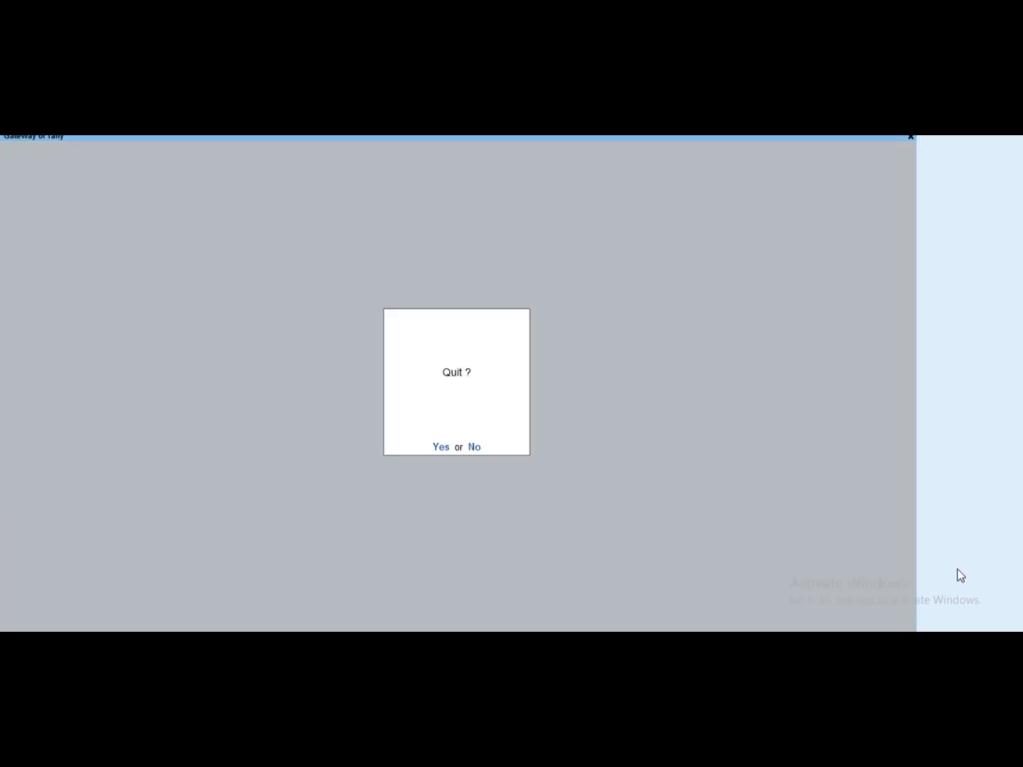
key(Escape)
key(Up)
key(Up)
key(Return)
key(Escape)
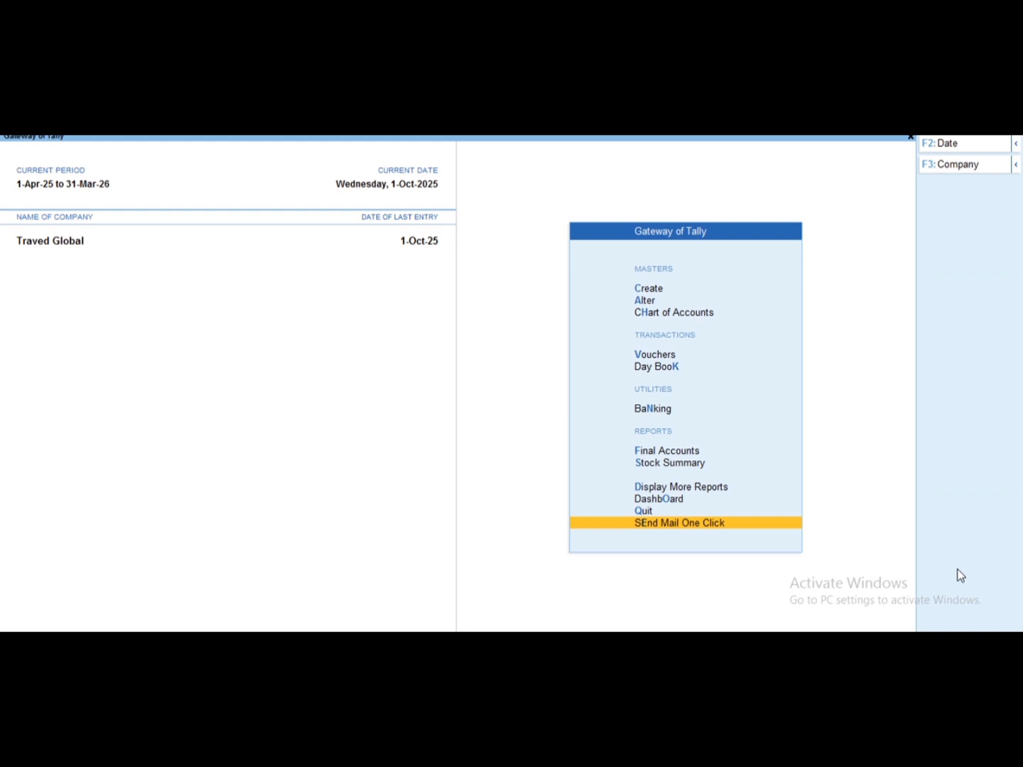
key(Return)
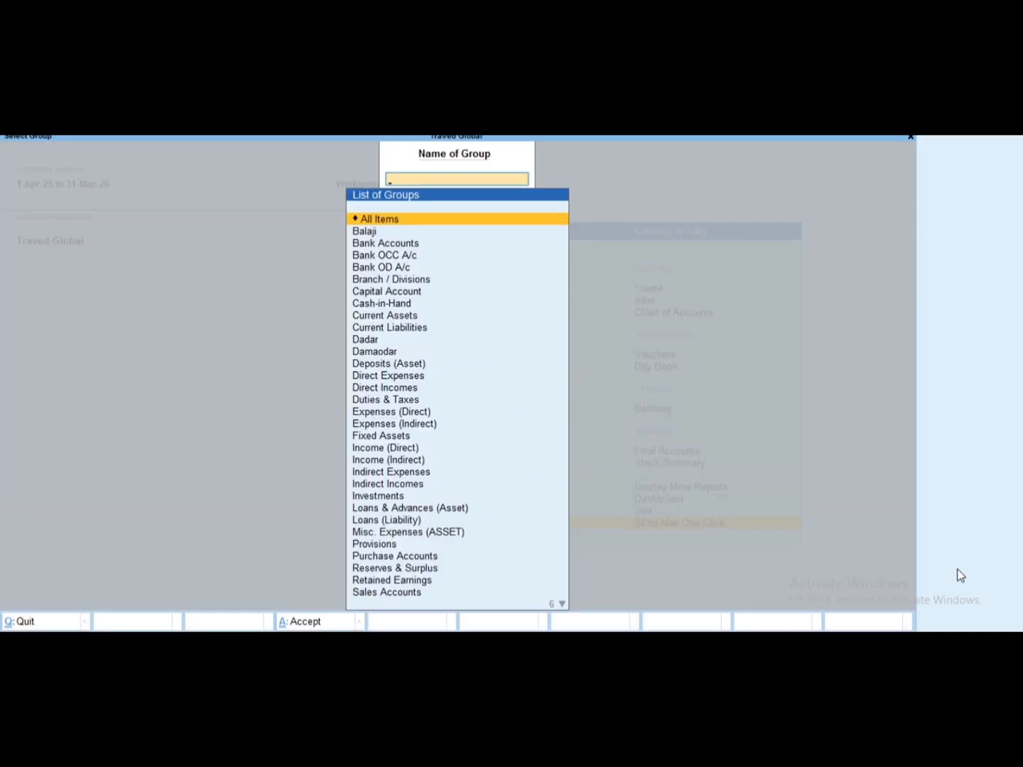
text(su)
key(Down)
key(Down)
key(Return)
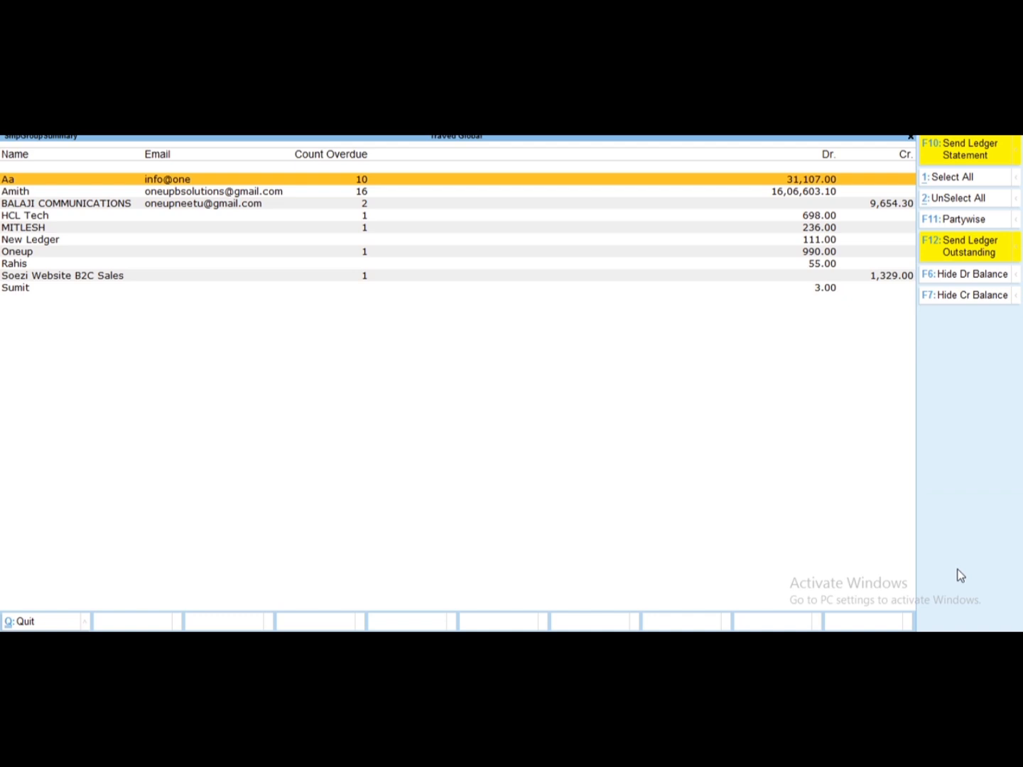
Step: Select the two party ledgers in the second and third rows, the latter being BALAJI COMMUNICATIONS, for bulk mailing
key(Down)
key(space)
key(Down)
key(space)
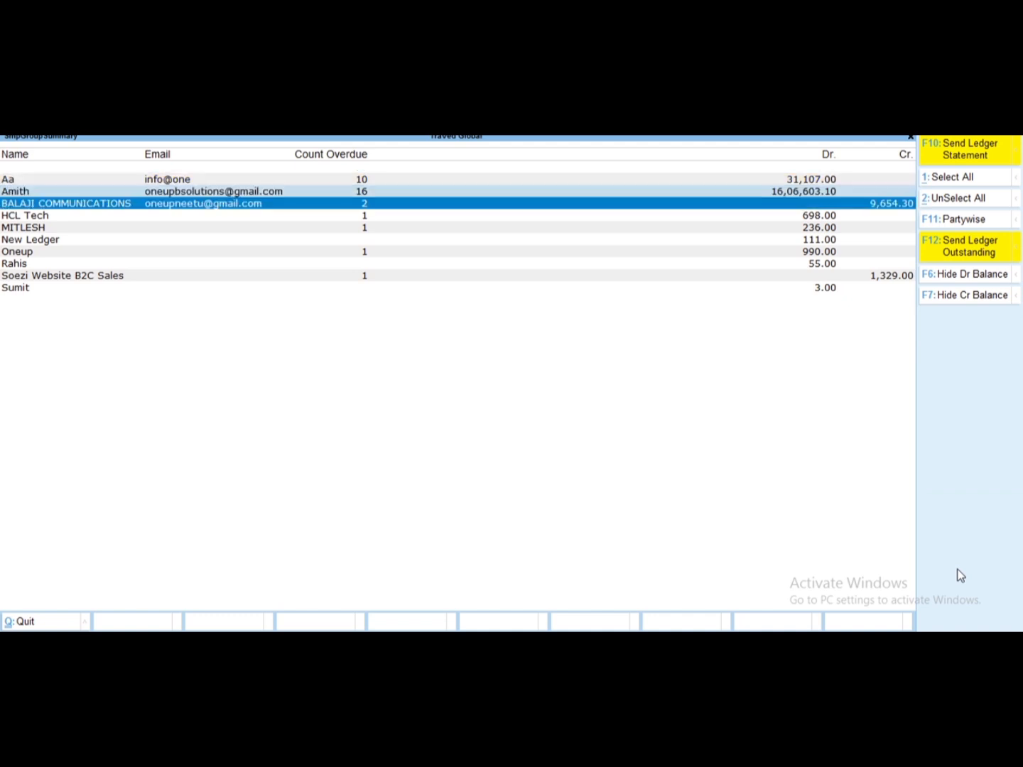
key(Up)
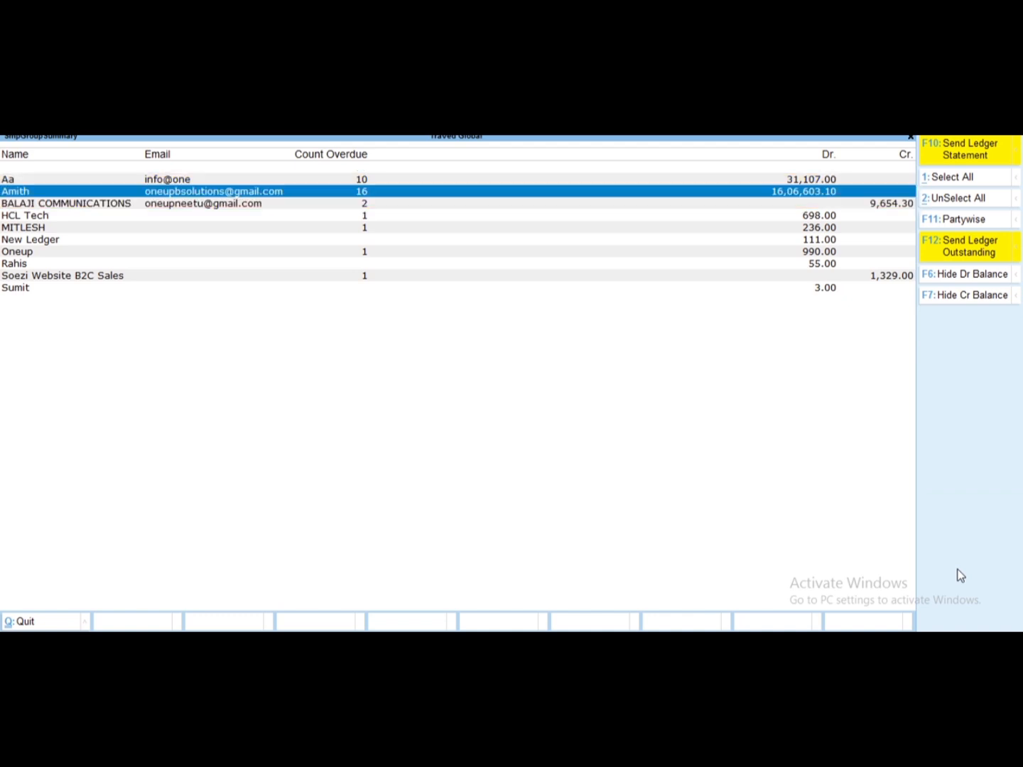
key(Down)
key(Up)
key(Down)
key(space)
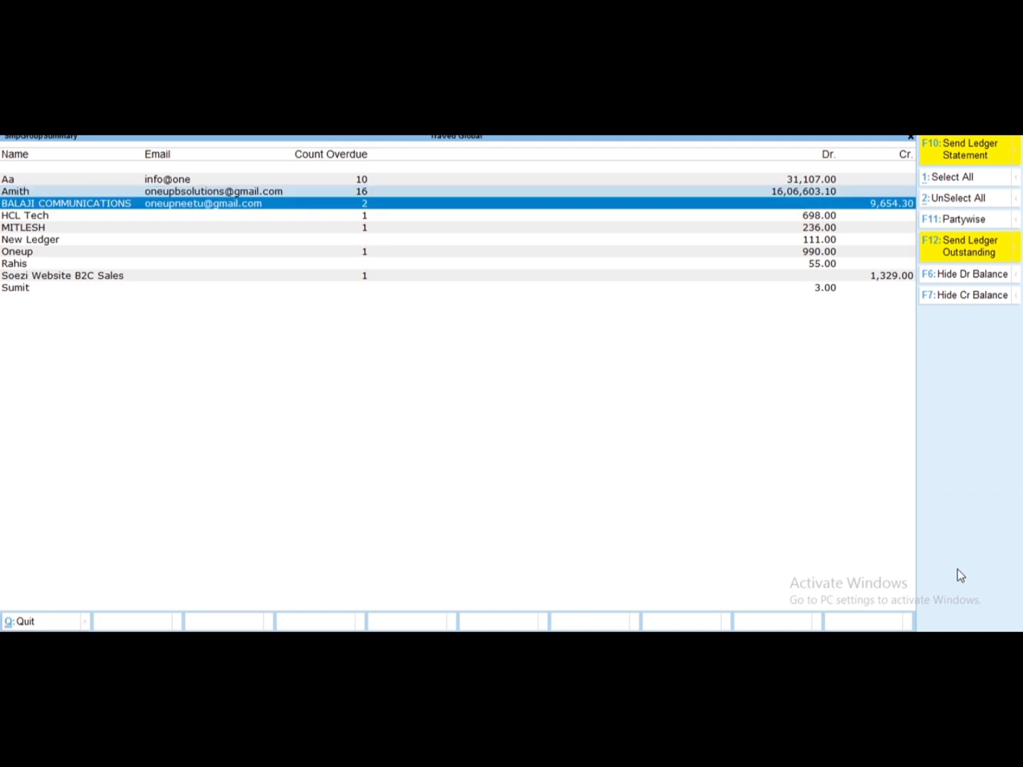
key(Up)
key(Down)
Step: Send the ledger statement to both selected parties for the period 1-Apr-25 to 31-Mar-26
click(964, 158)
text(1.4)
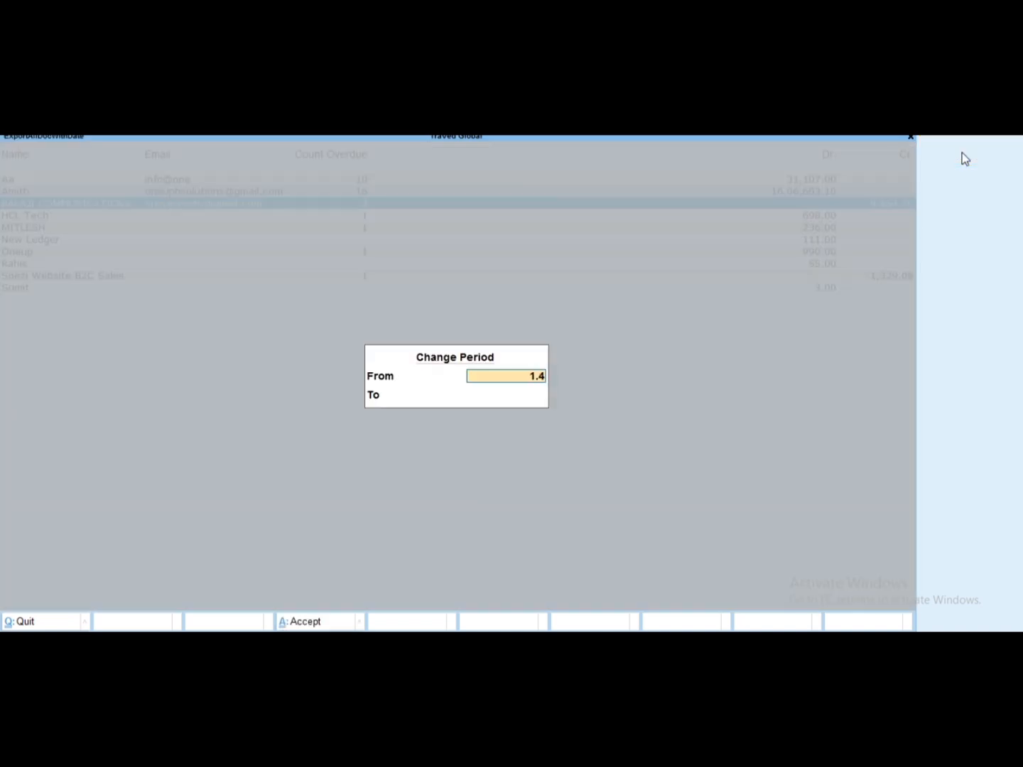
key(Return)
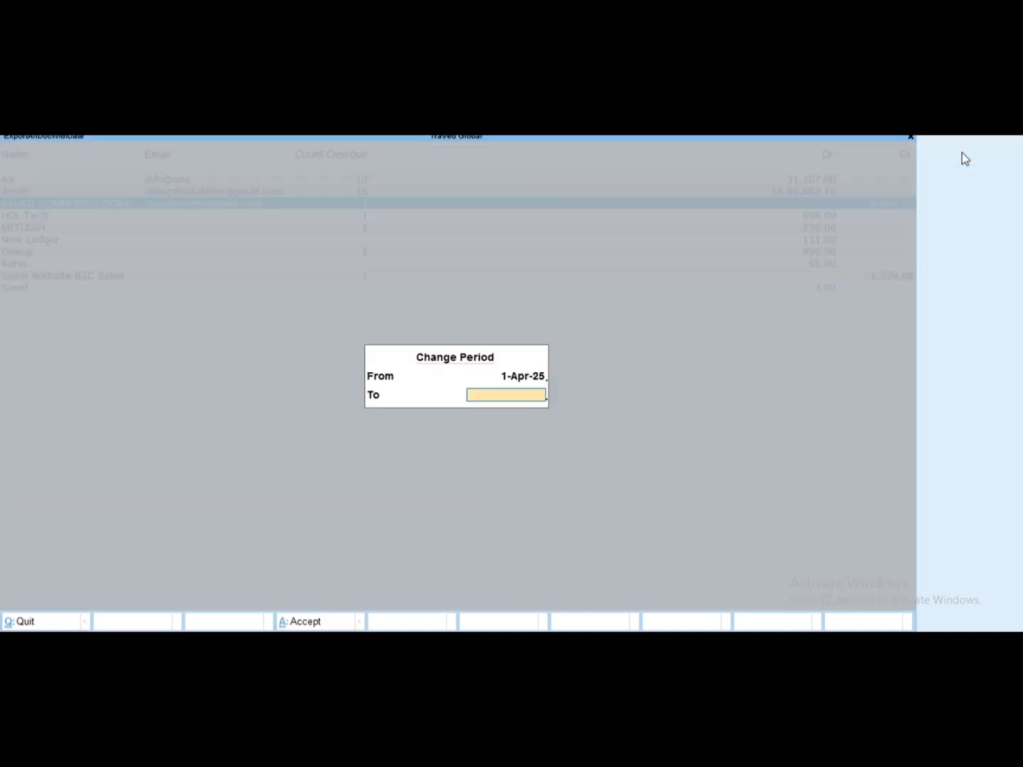
text(31.3.26)
key(Return)
key(Return)
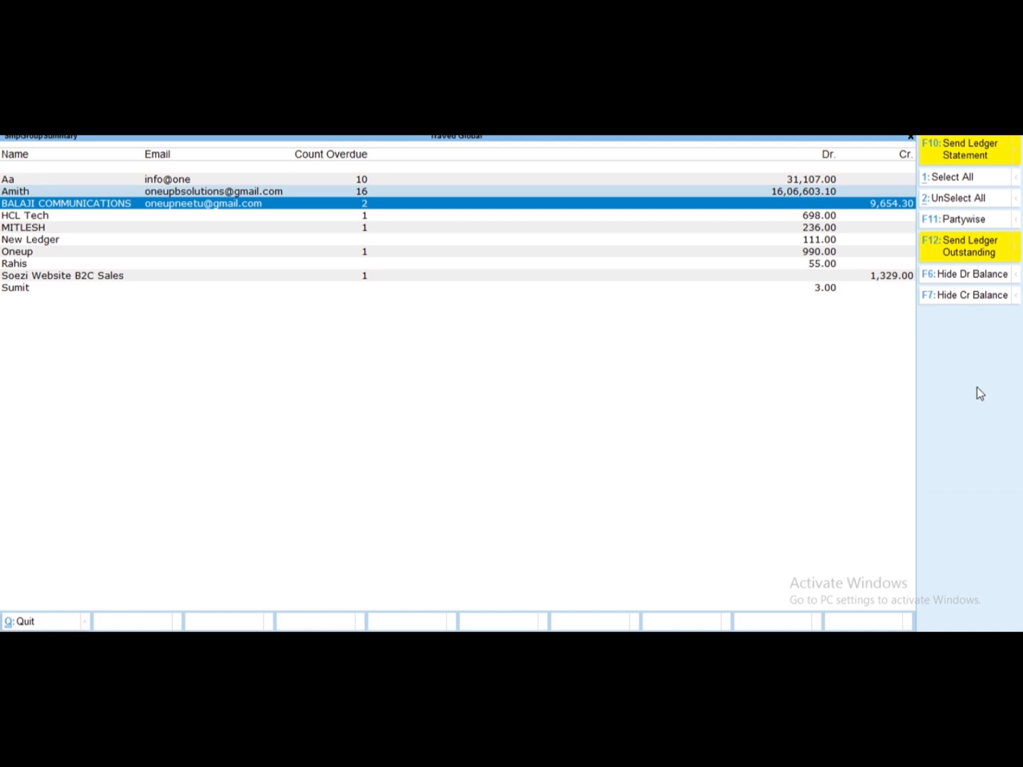
Step: Send the ledger outstandings to both selected parties for the period 1-Apr-26 to 31-Mar-27
click(959, 246)
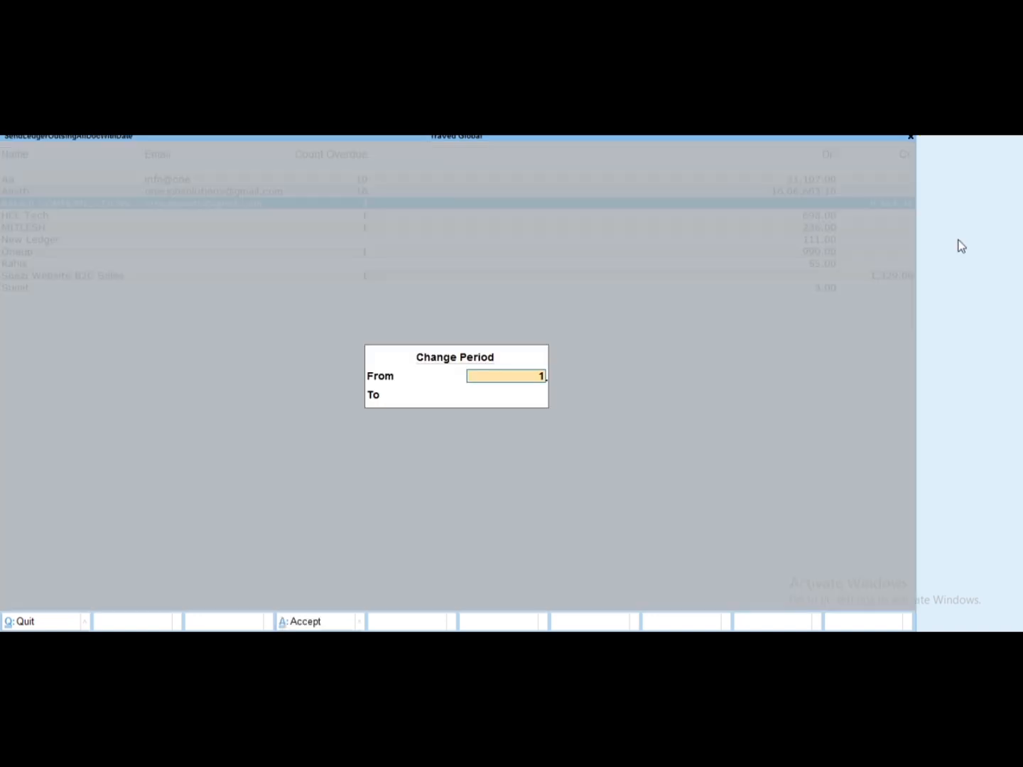
text(26)
key(Return)
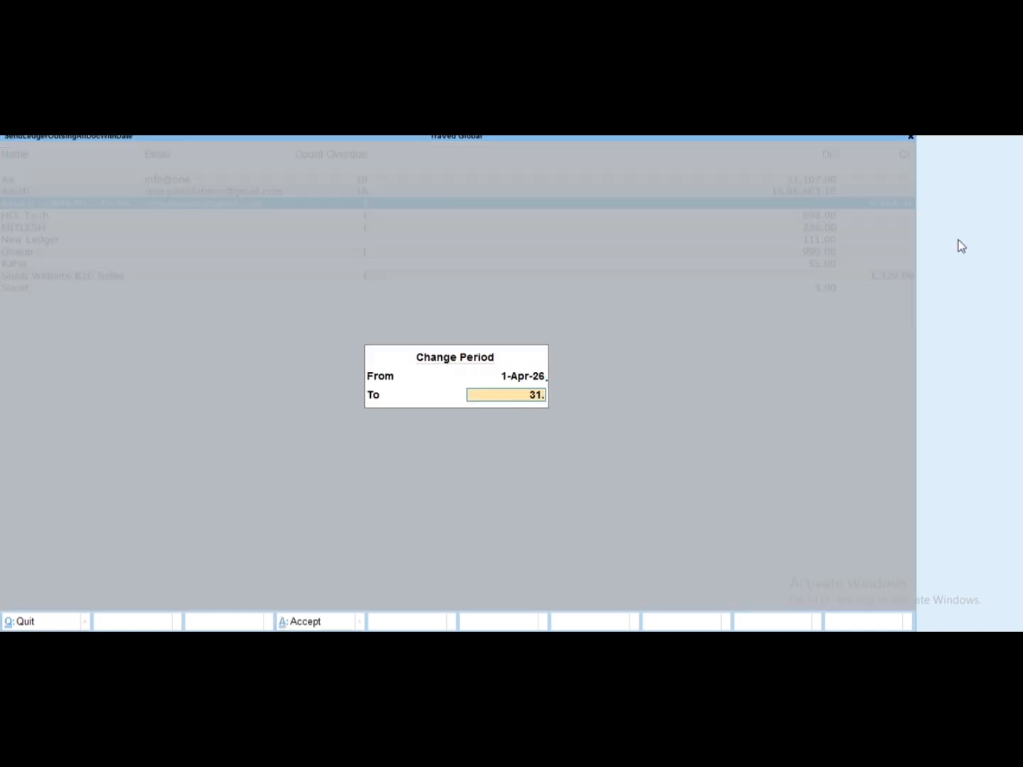
text(31.3.26)
key(Return)
key(Return)
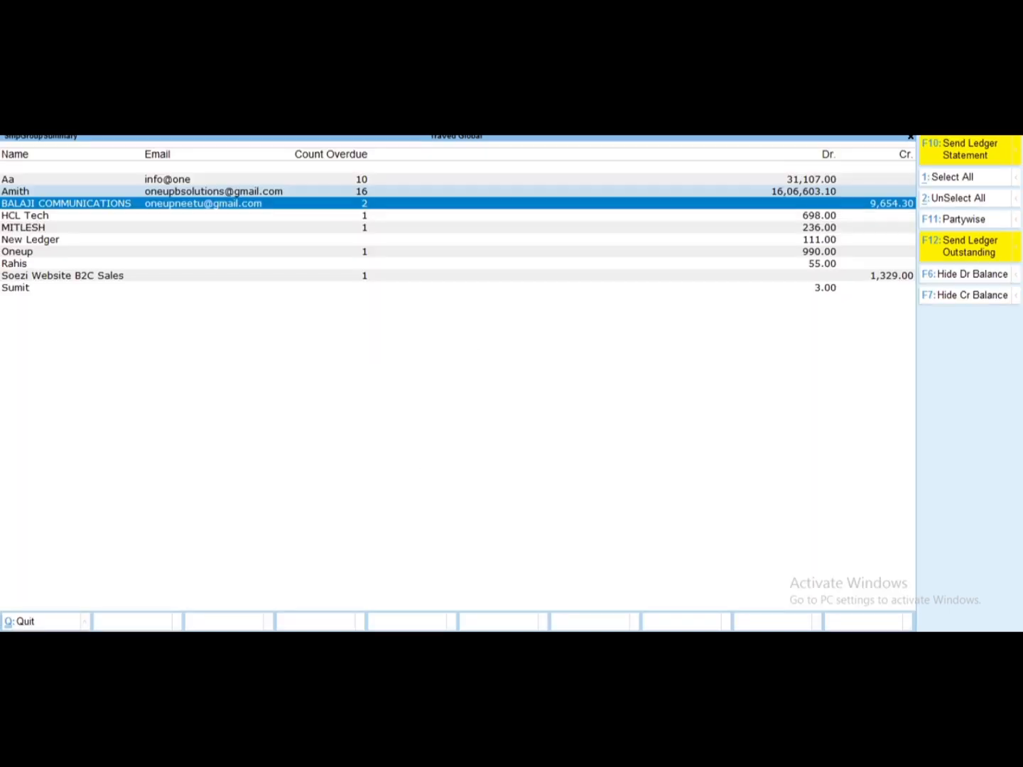
Step: Switch to Gmail in Chrome, refresh the sent mail and view the PDF attached to the BALAJI COMMUNICATIONS outstandings e-mail
key(alt+Tab)
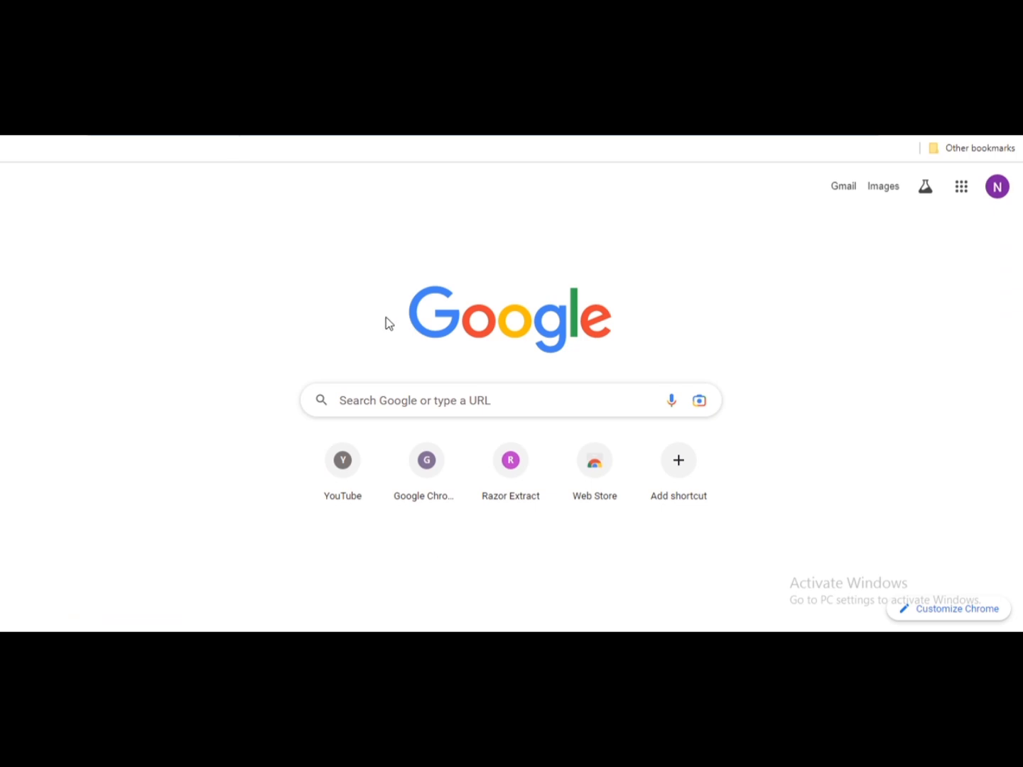
key(ctrl+Tab)
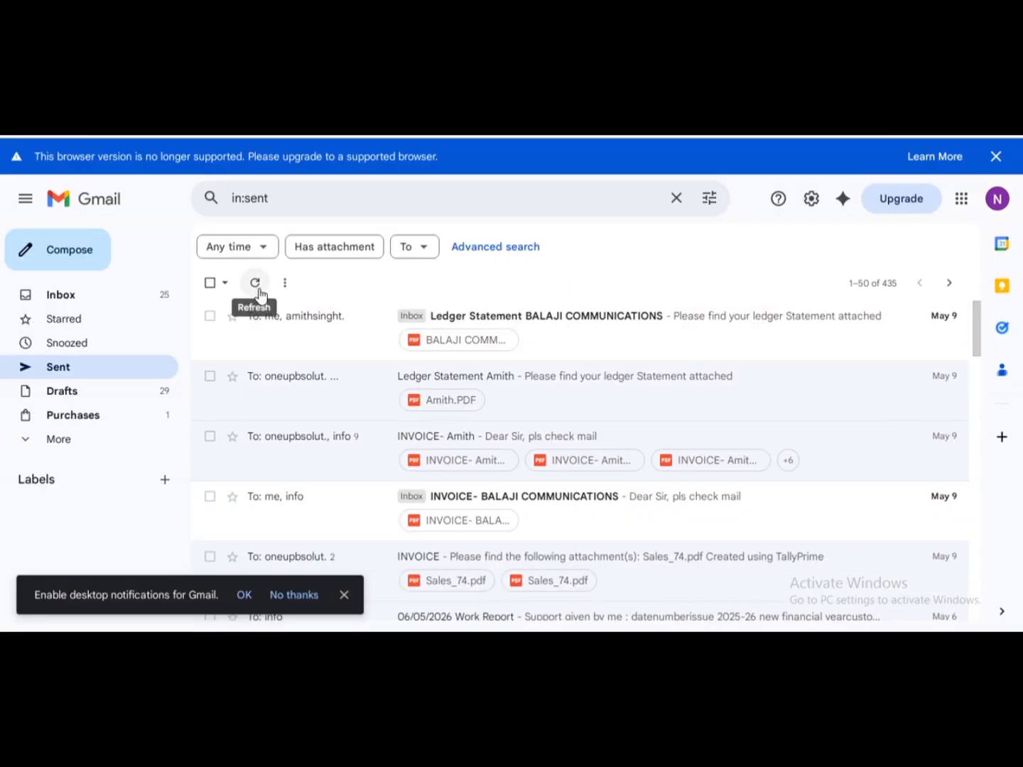
click(257, 287)
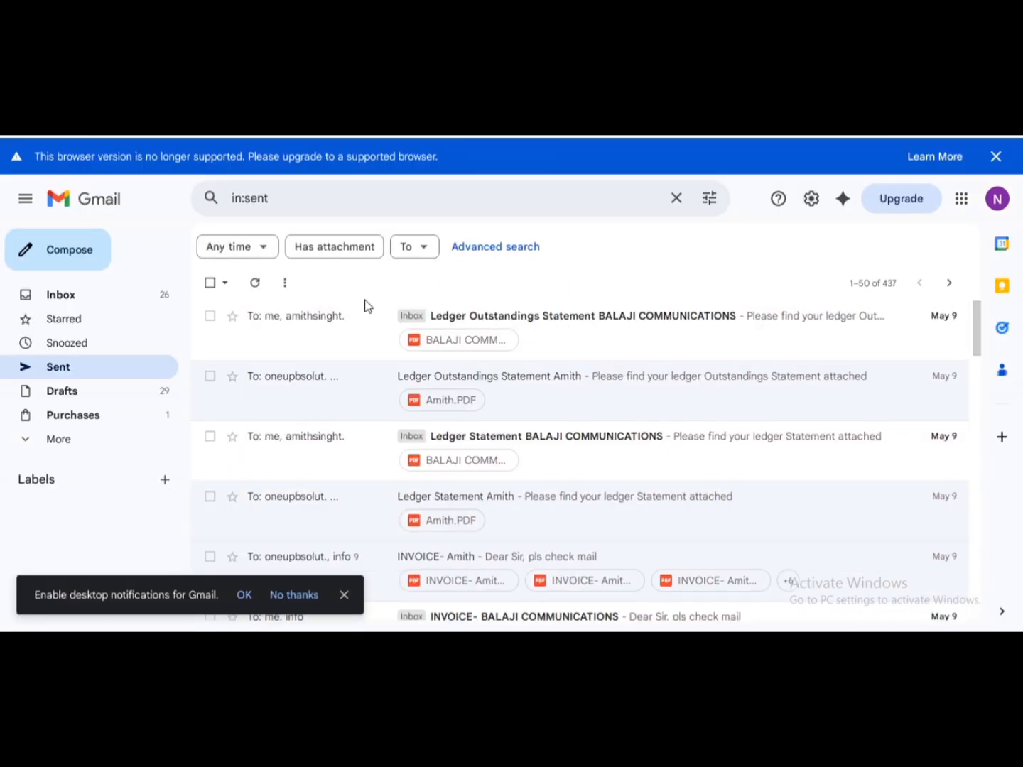
click(326, 349)
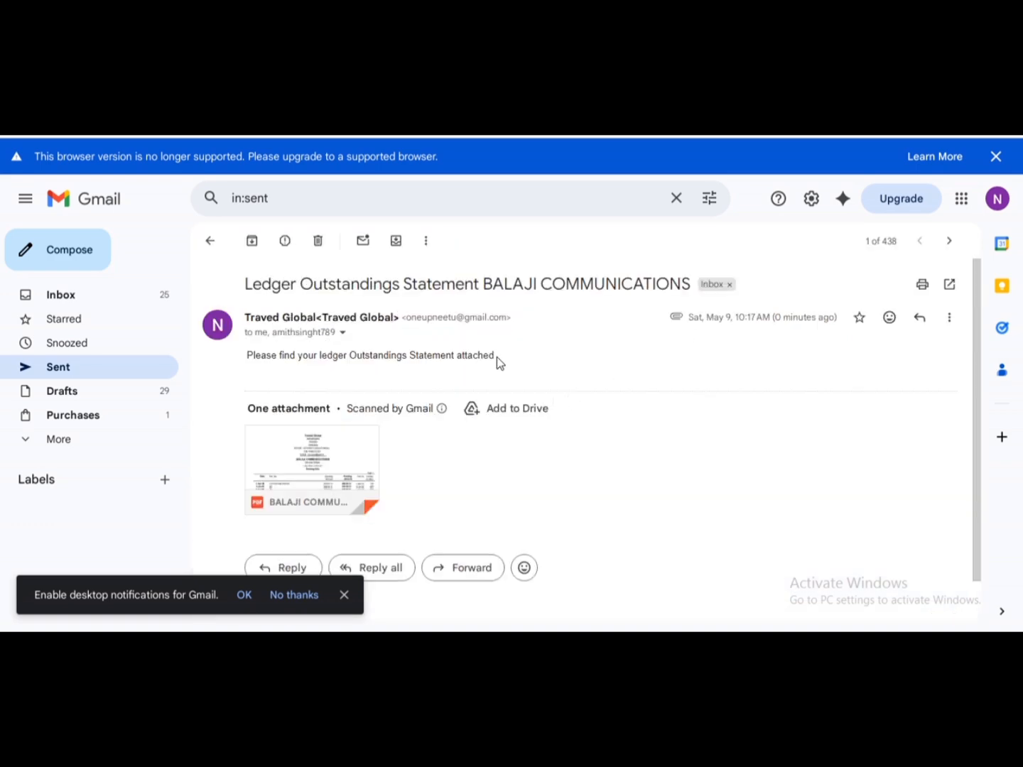
click(348, 480)
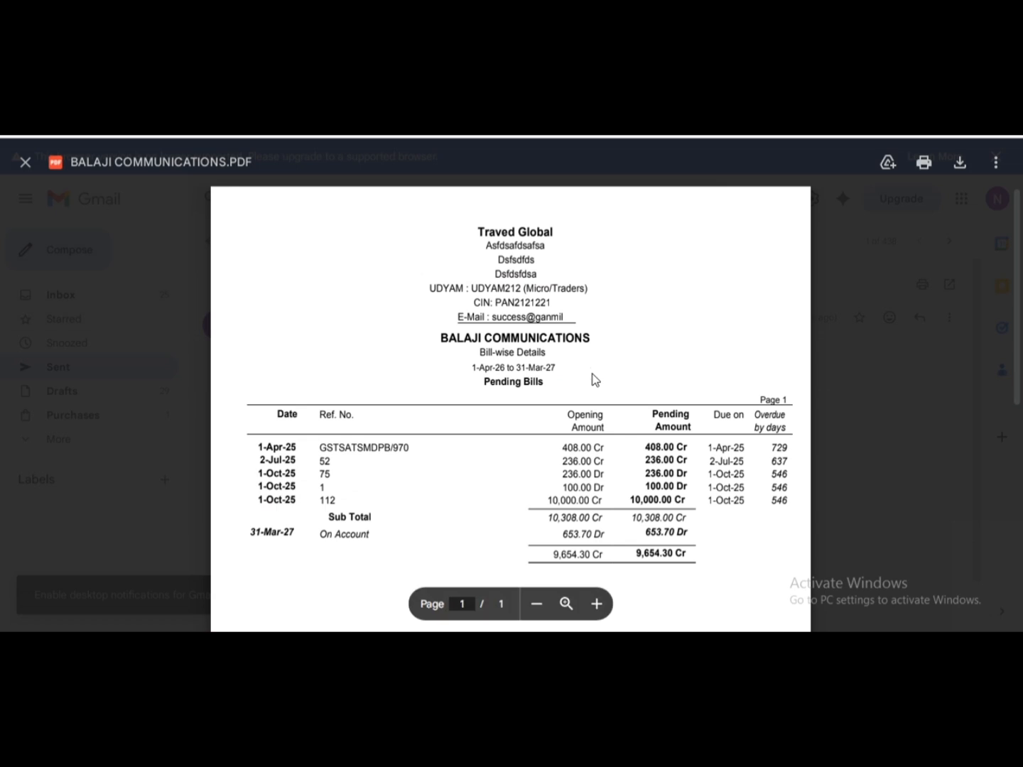
key(Escape)
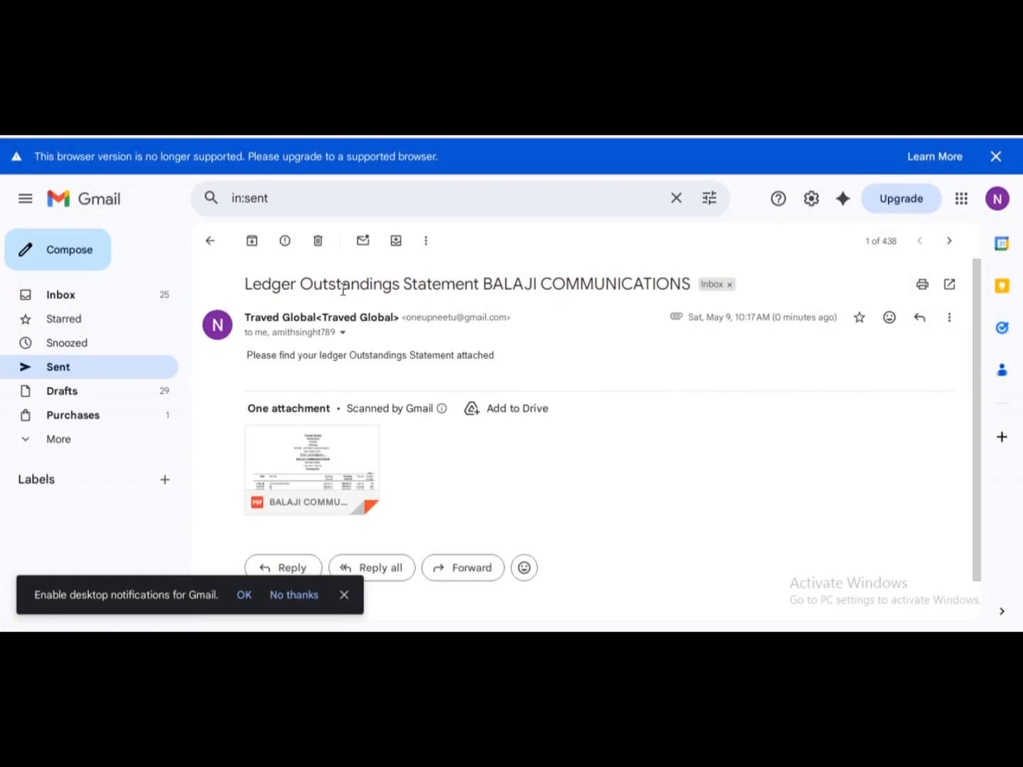
click(210, 241)
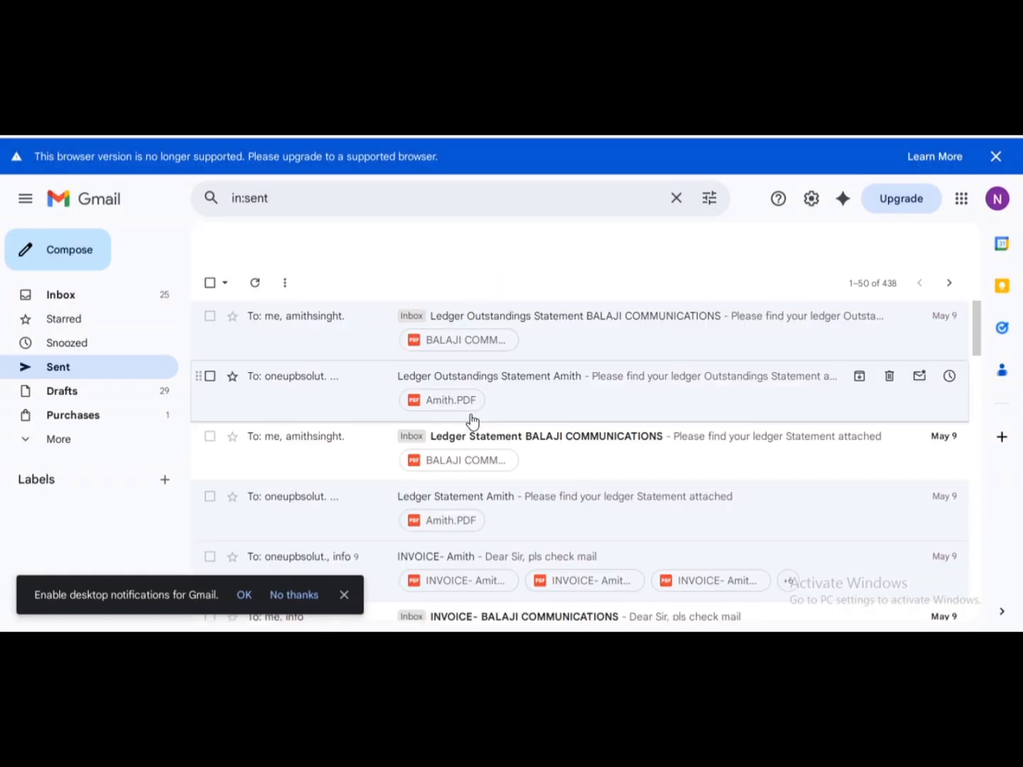
Step: Review the sent Ledger Statement e-mail in the fourth row and the Sales_74.pdf INVOICE e-mail, and switch to the PowerPoint slide show
click(519, 529)
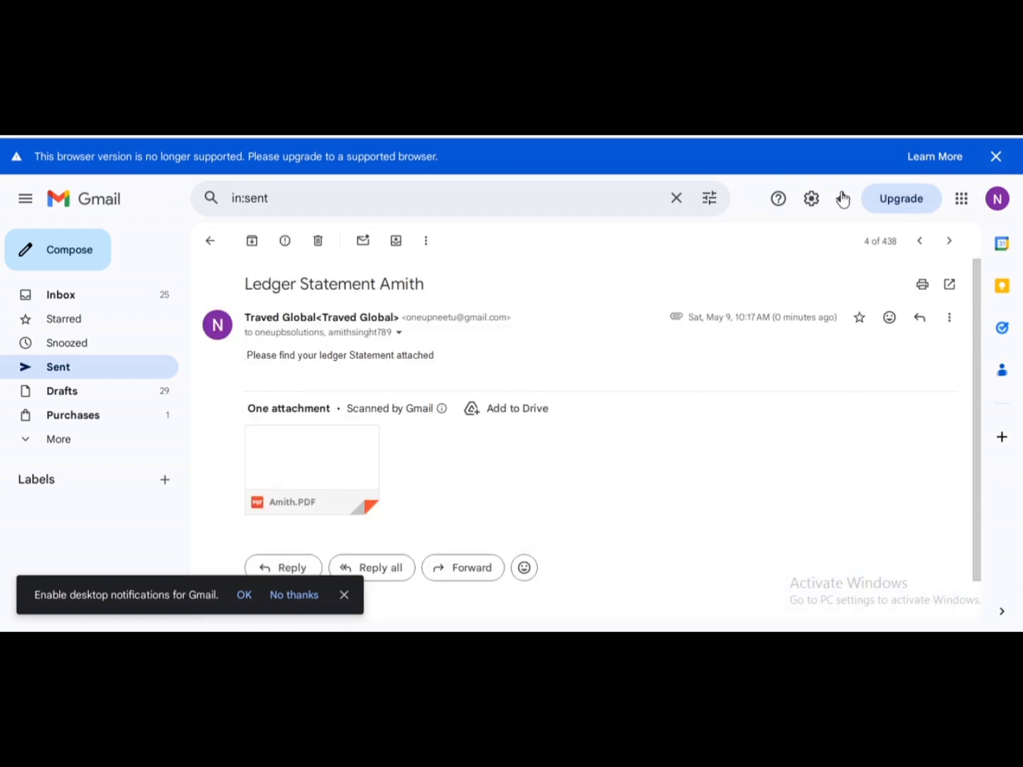
click(210, 240)
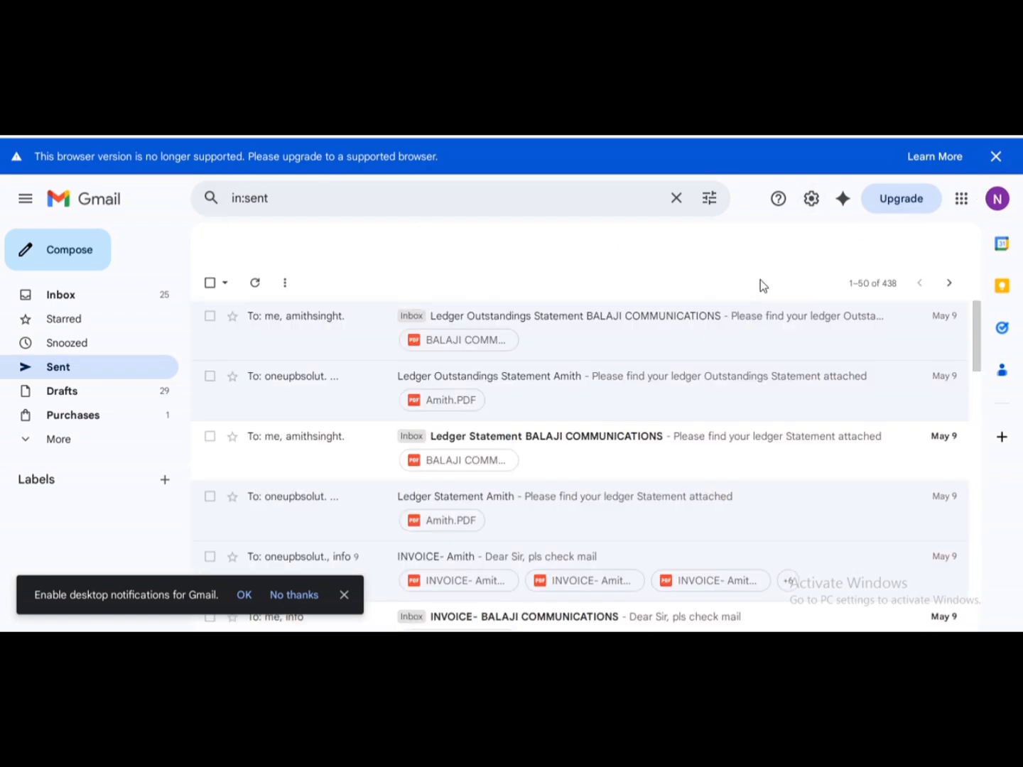
drag(977, 338, 987, 379)
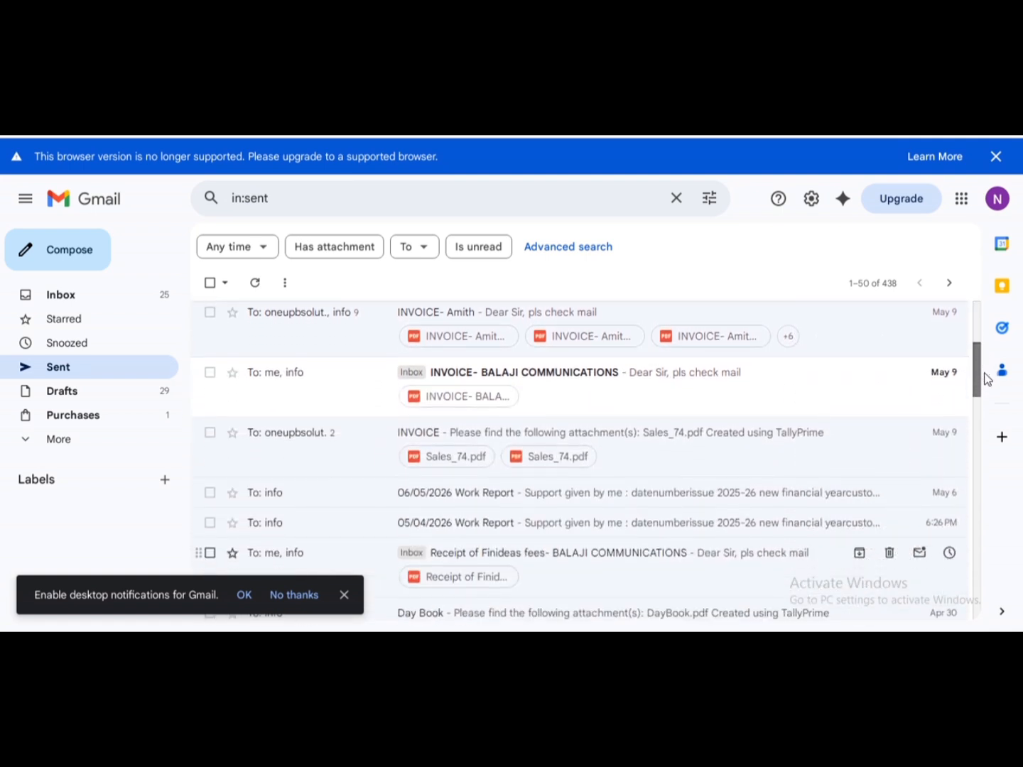
click(327, 452)
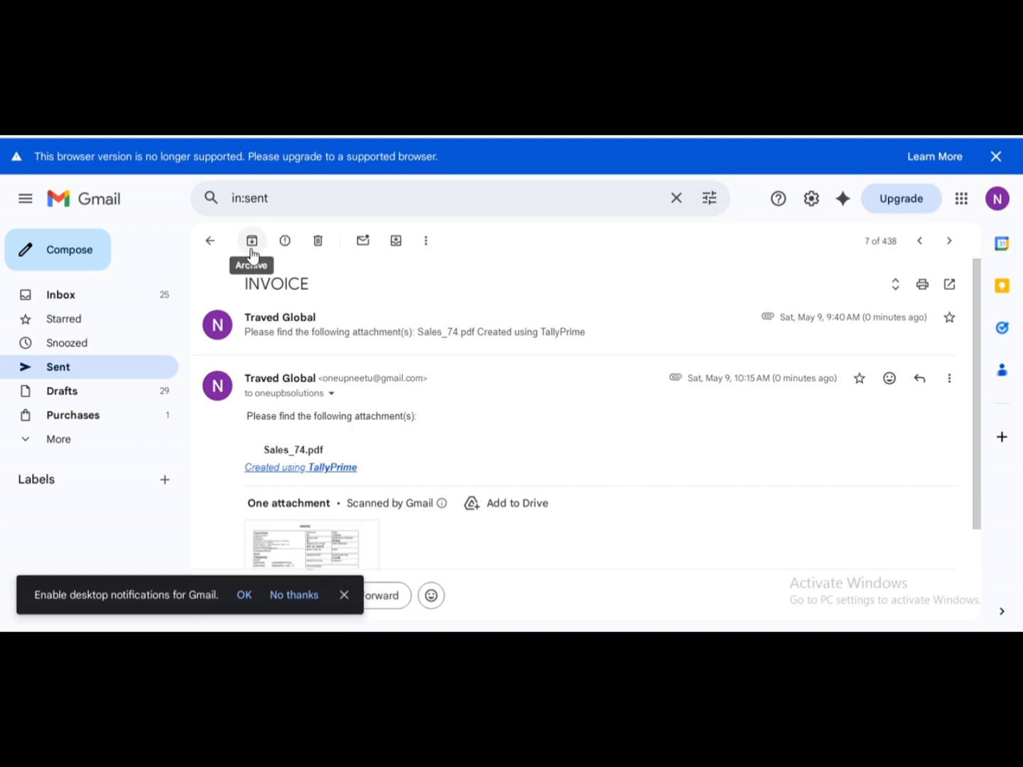
click(212, 241)
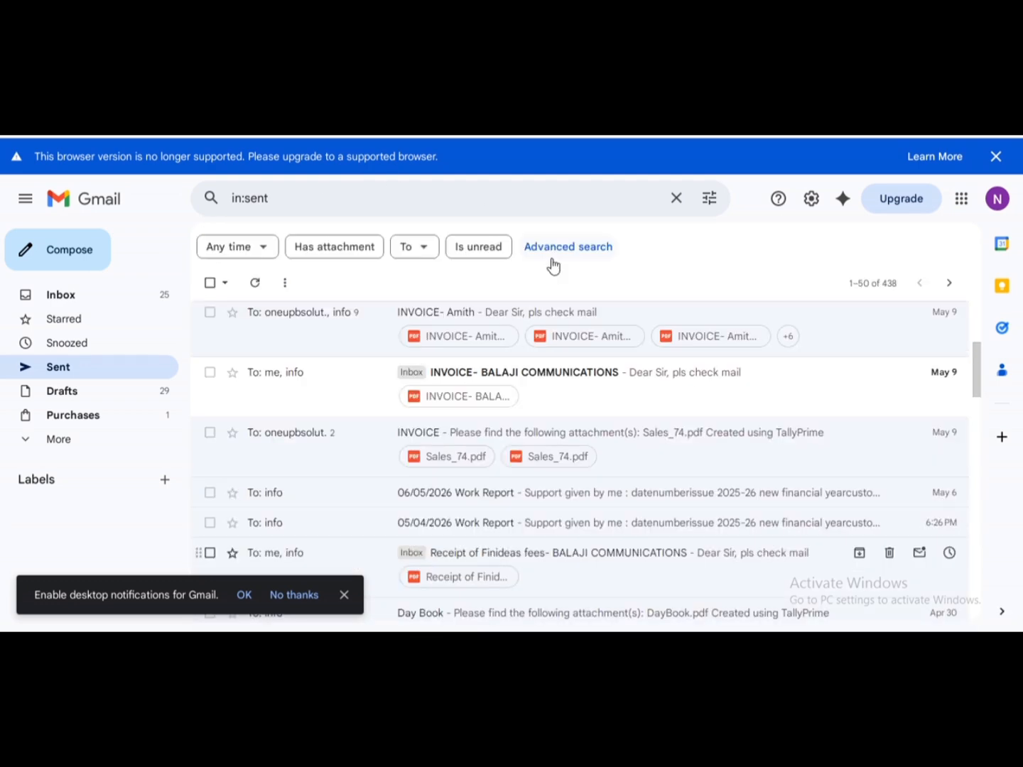
key(alt+Tab)
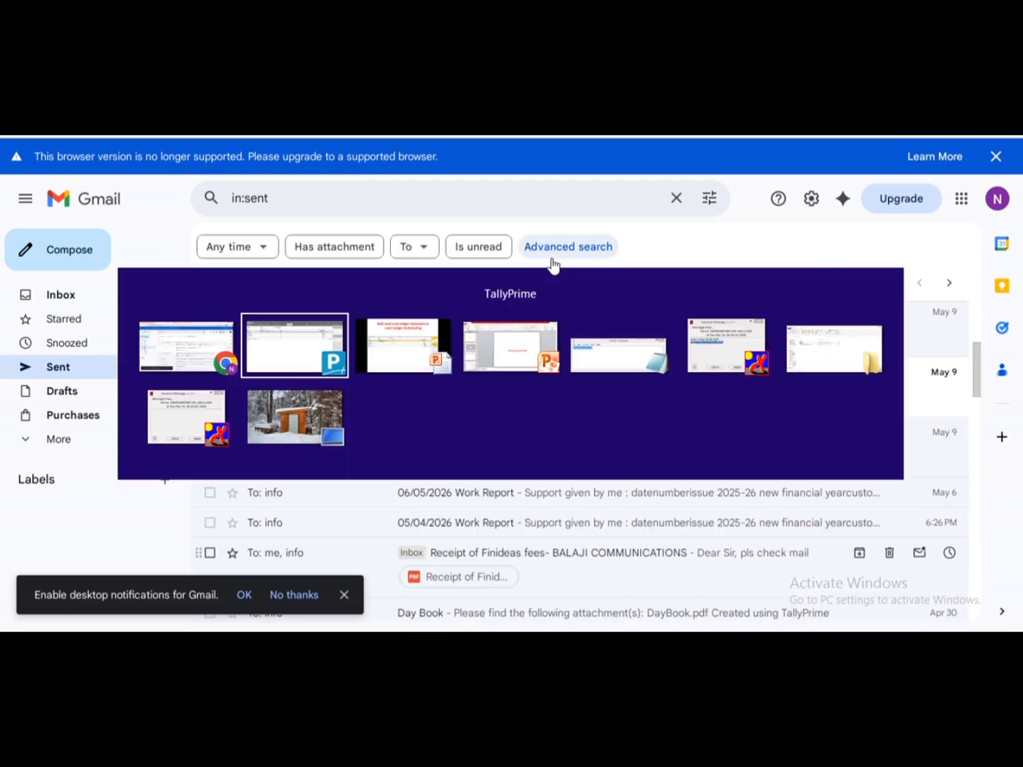
key(alt+Tab)
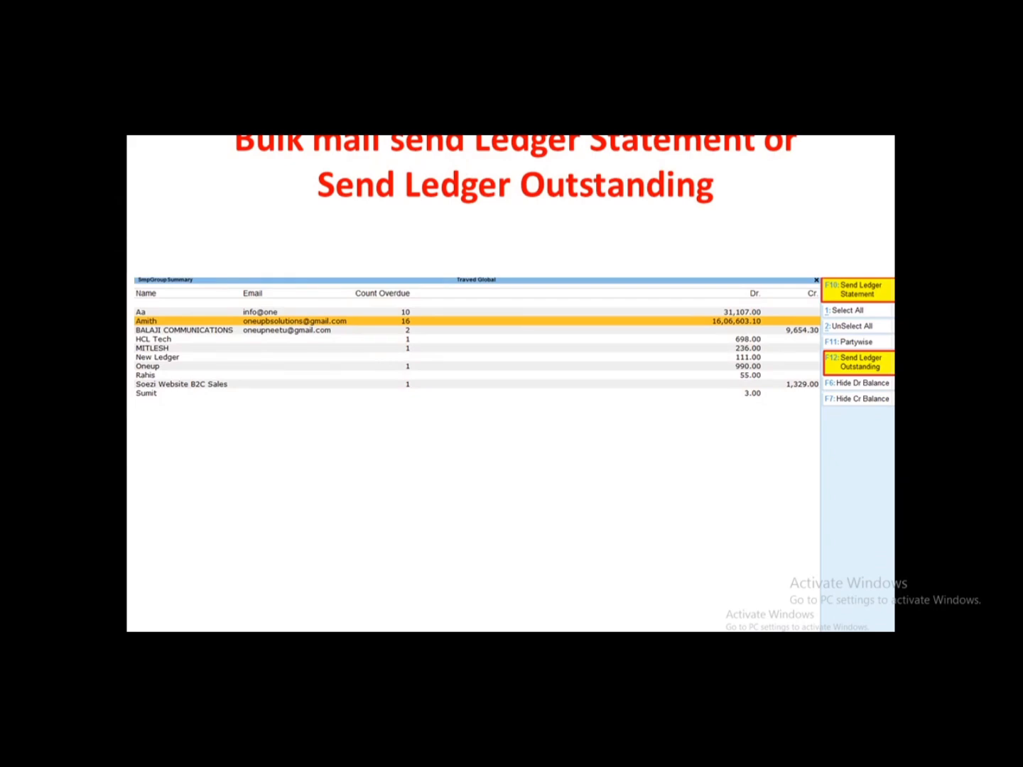